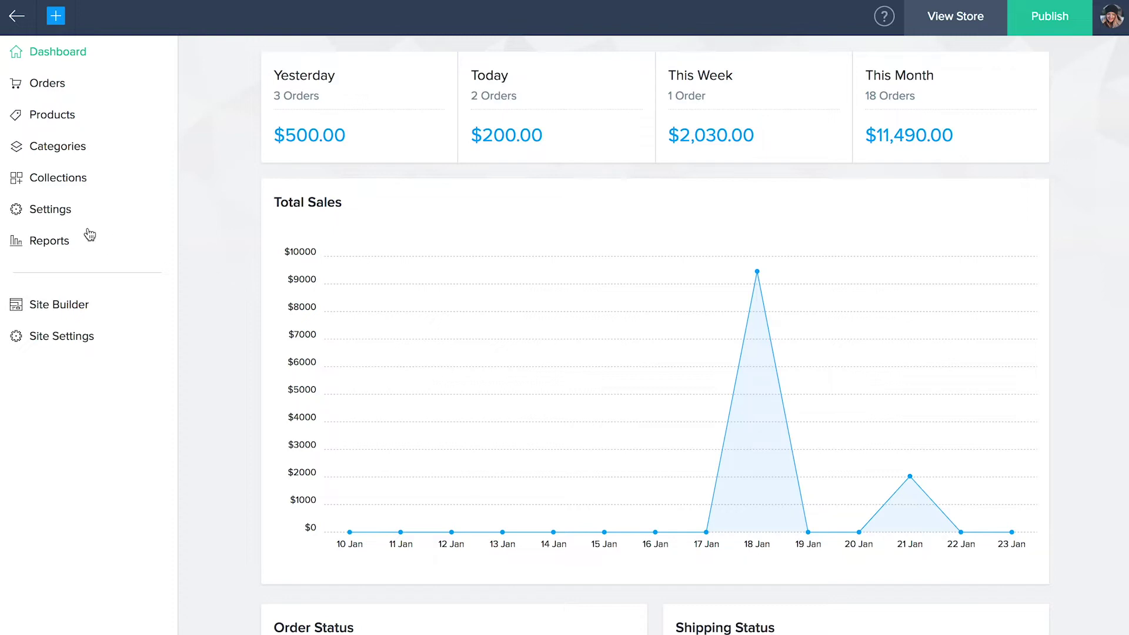
- Go from the sales Dashboard to the store Settings overview through the left sidebar
{"action": "left_click", "coordinate": [49, 218]}
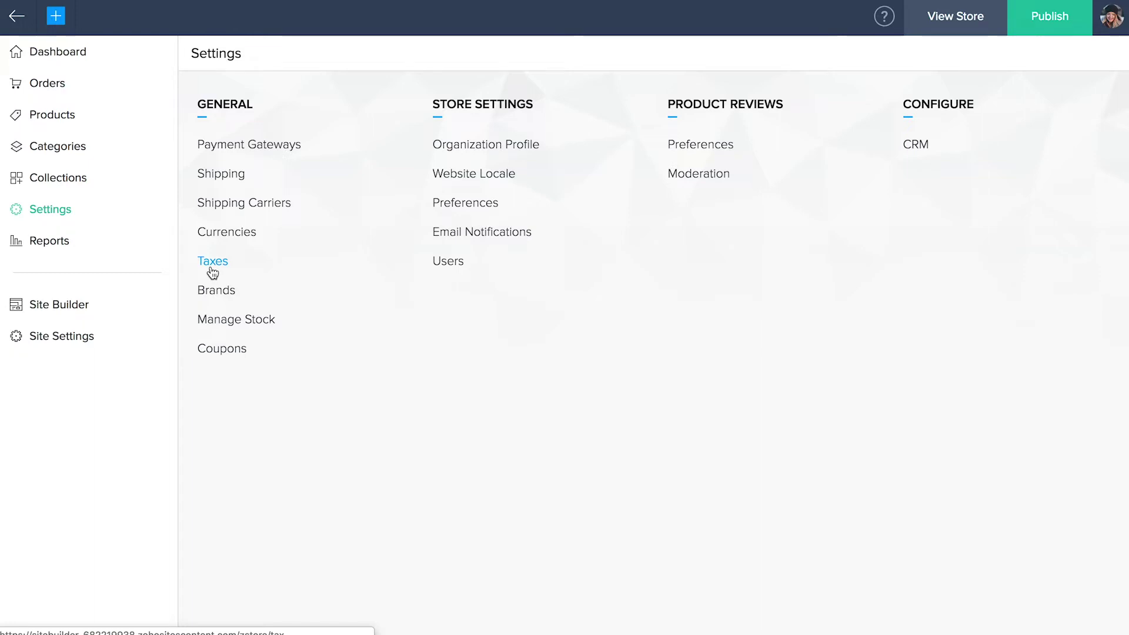
- Set up FedEx under Shipping Carriers and submit its account details
{"action": "left_click", "coordinate": [227, 211]}
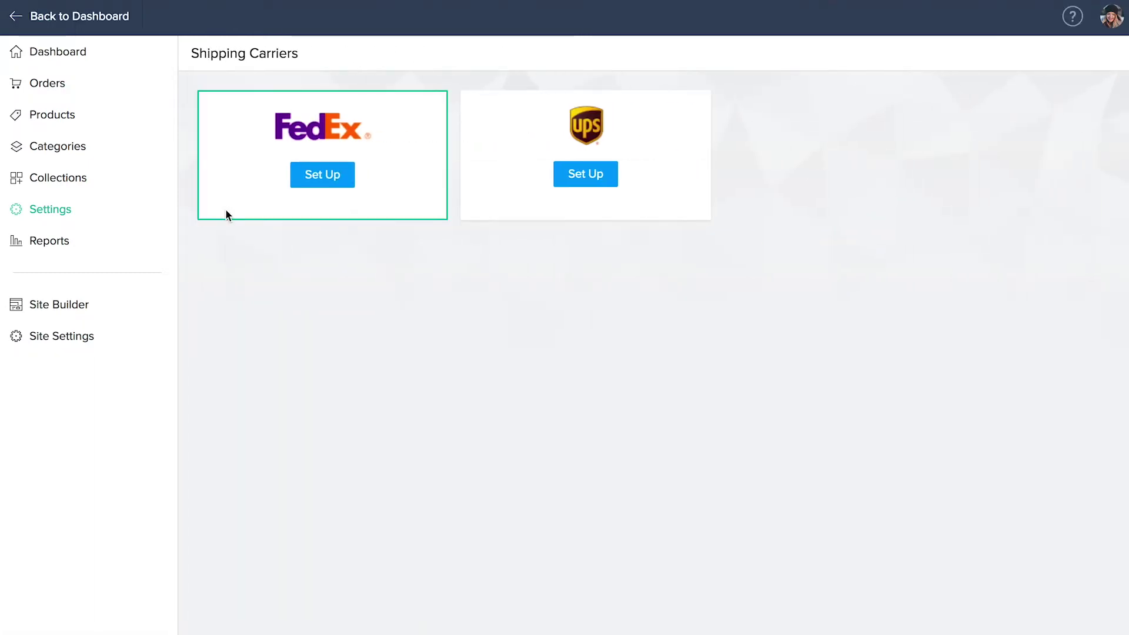
{"action": "left_click", "coordinate": [317, 190]}
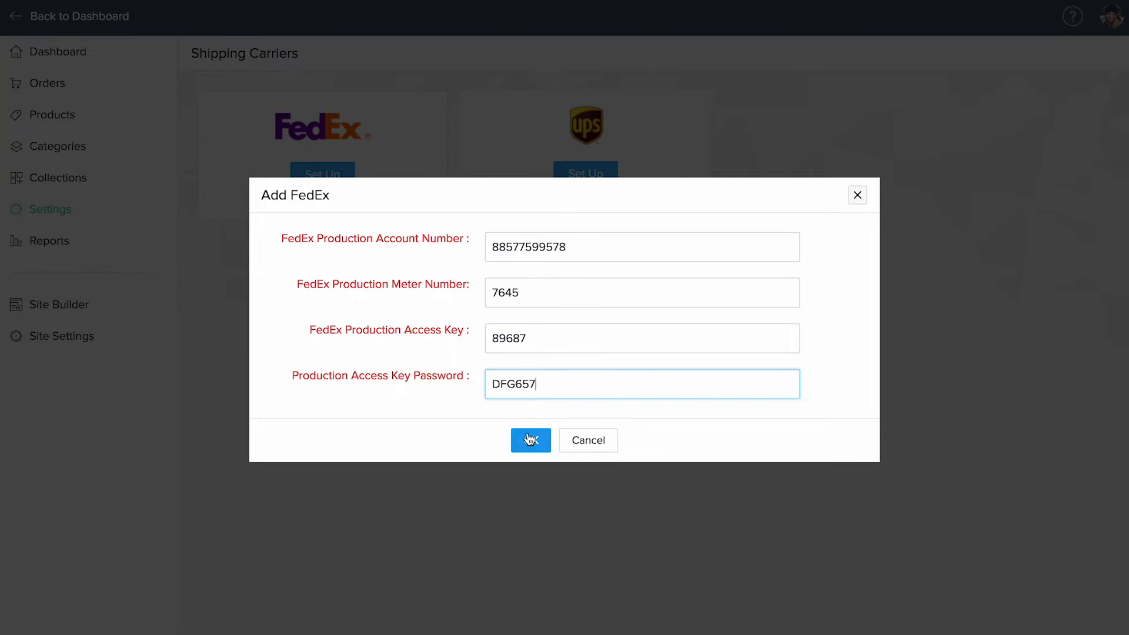
{"action": "left_click", "coordinate": [530, 441]}
- Add AED - UAE Dirham with symbol AED and 2 decimals in Currencies
{"action": "left_click", "coordinate": [54, 219]}
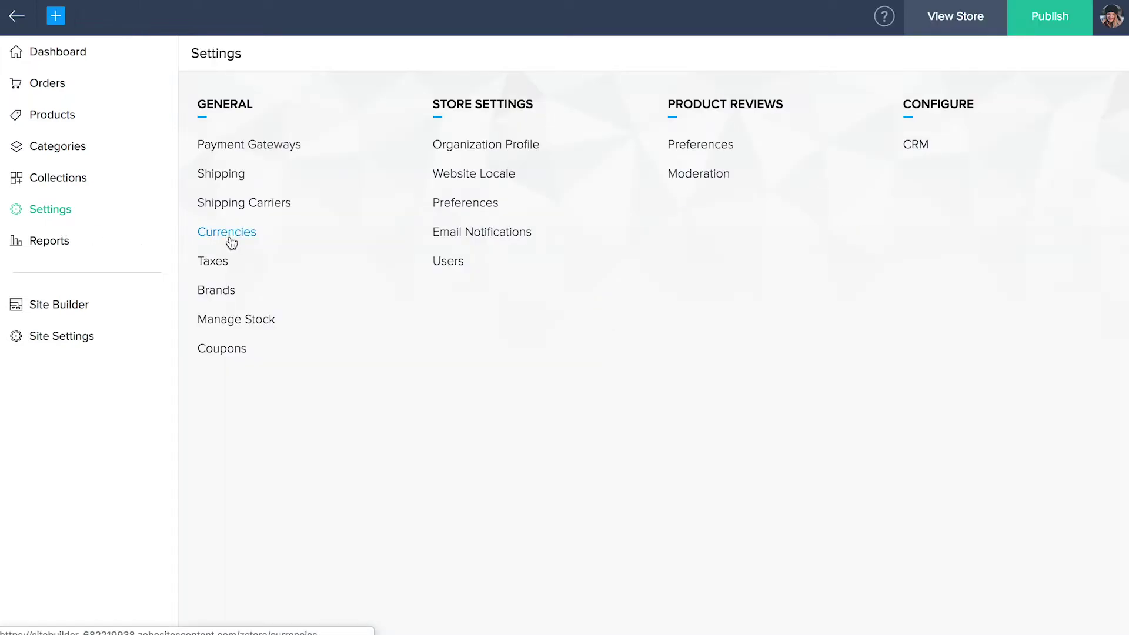
{"action": "left_click", "coordinate": [229, 235]}
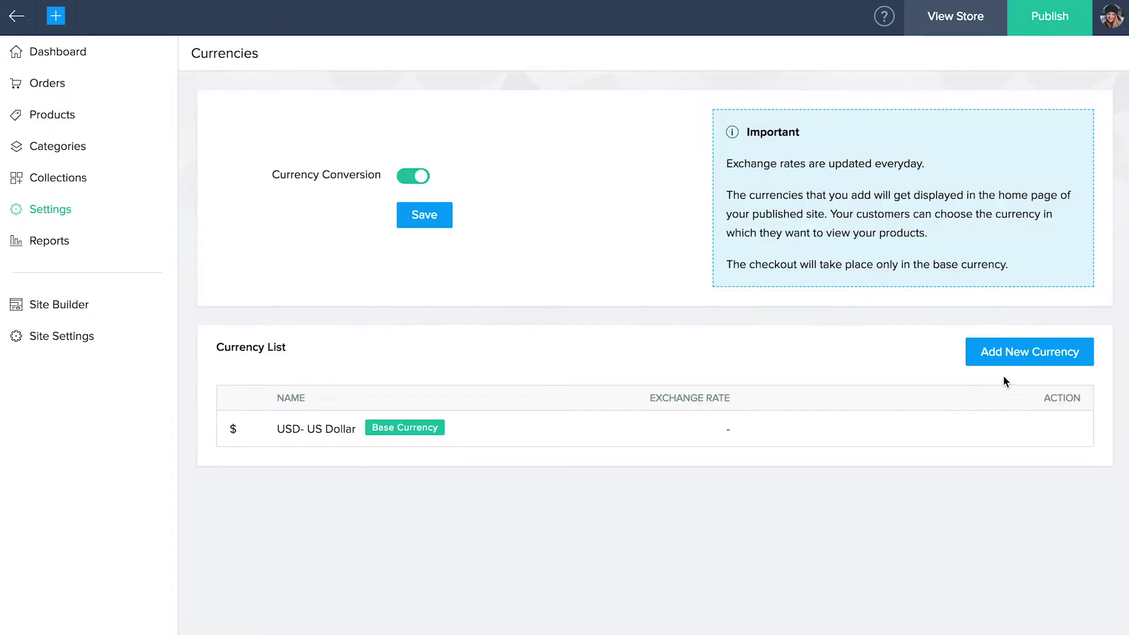
{"action": "left_click", "coordinate": [1021, 367]}
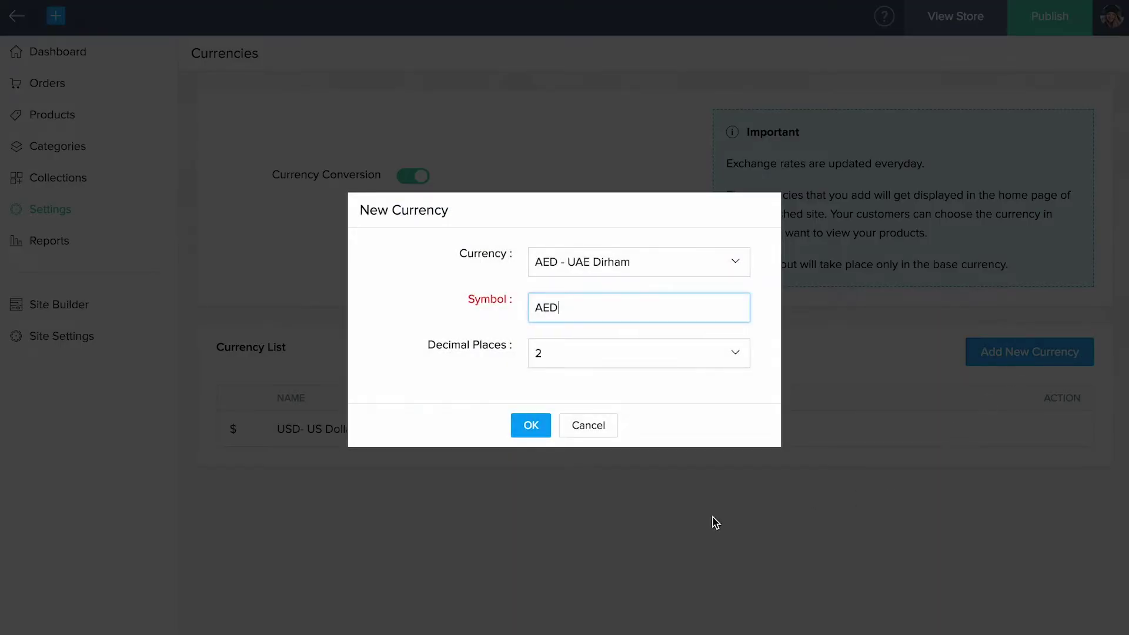
{"action": "left_click", "coordinate": [531, 427]}
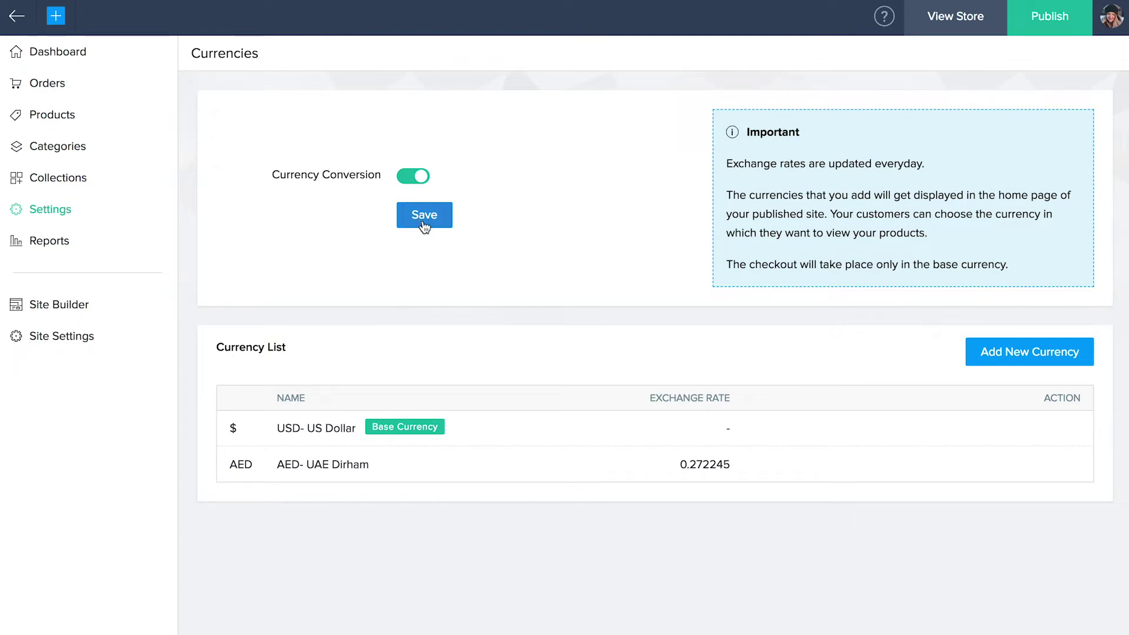
- Create a brand named 'Wonka' under Settings > Brands
{"action": "left_click", "coordinate": [43, 213]}
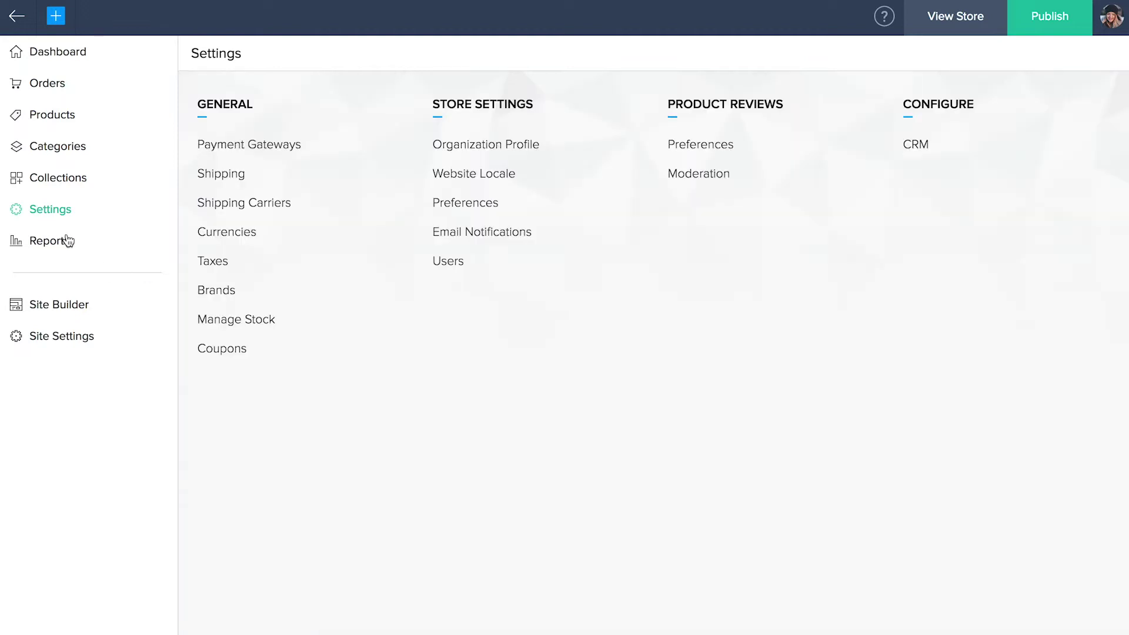
{"action": "left_click", "coordinate": [215, 296]}
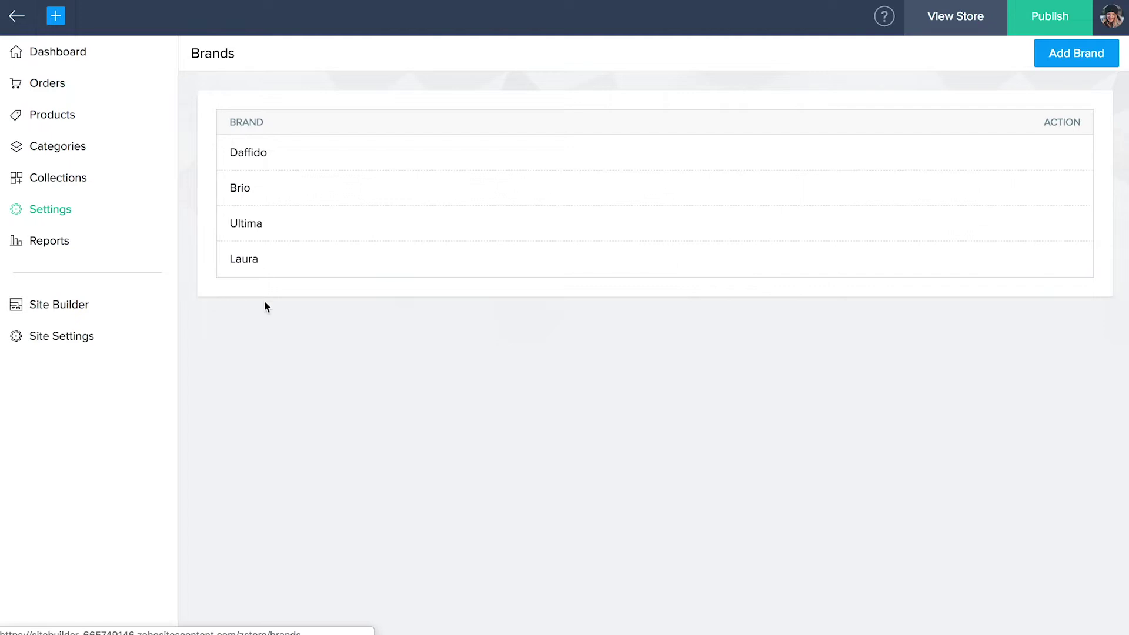
{"action": "left_click", "coordinate": [1078, 64]}
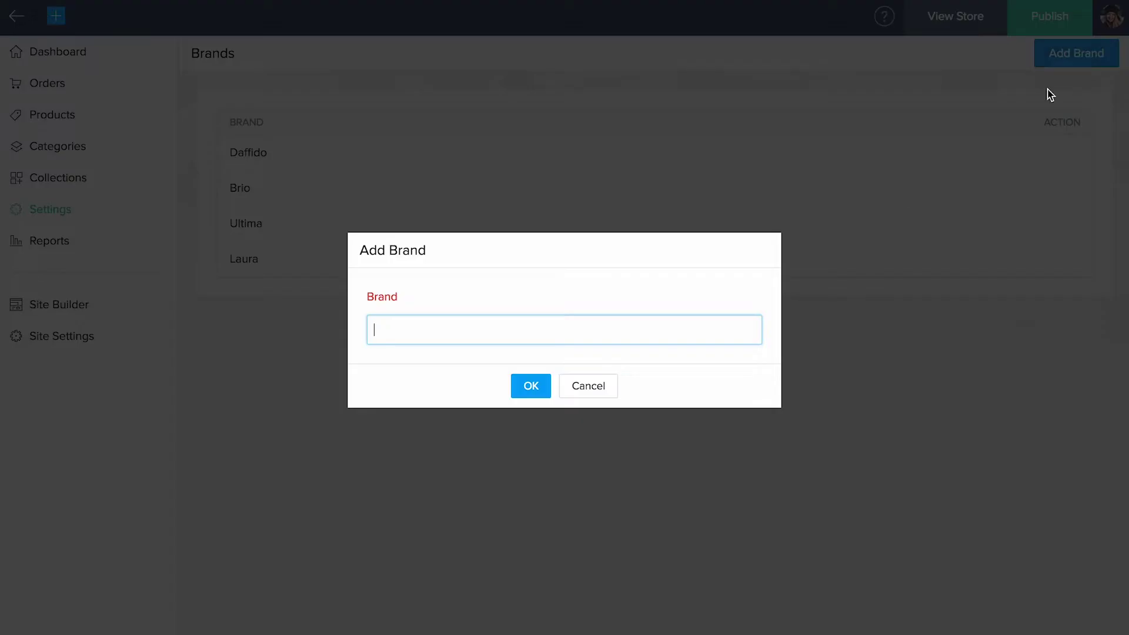
{"action": "type", "text": "Wonka"}
{"action": "left_click", "coordinate": [529, 389]}
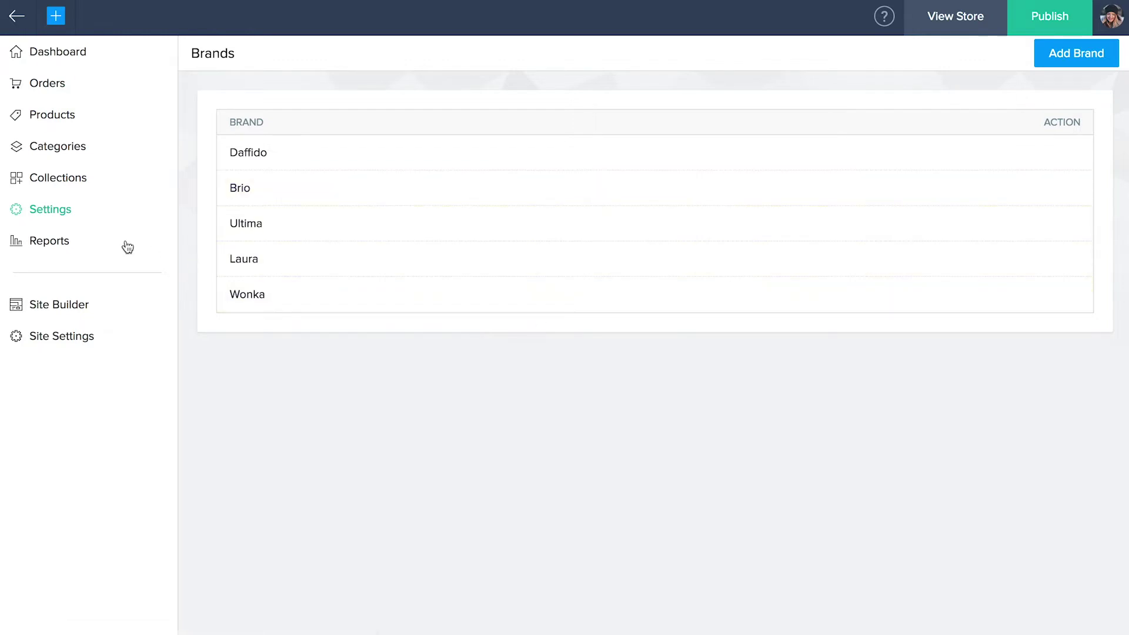
{"action": "left_click", "coordinate": [53, 219]}
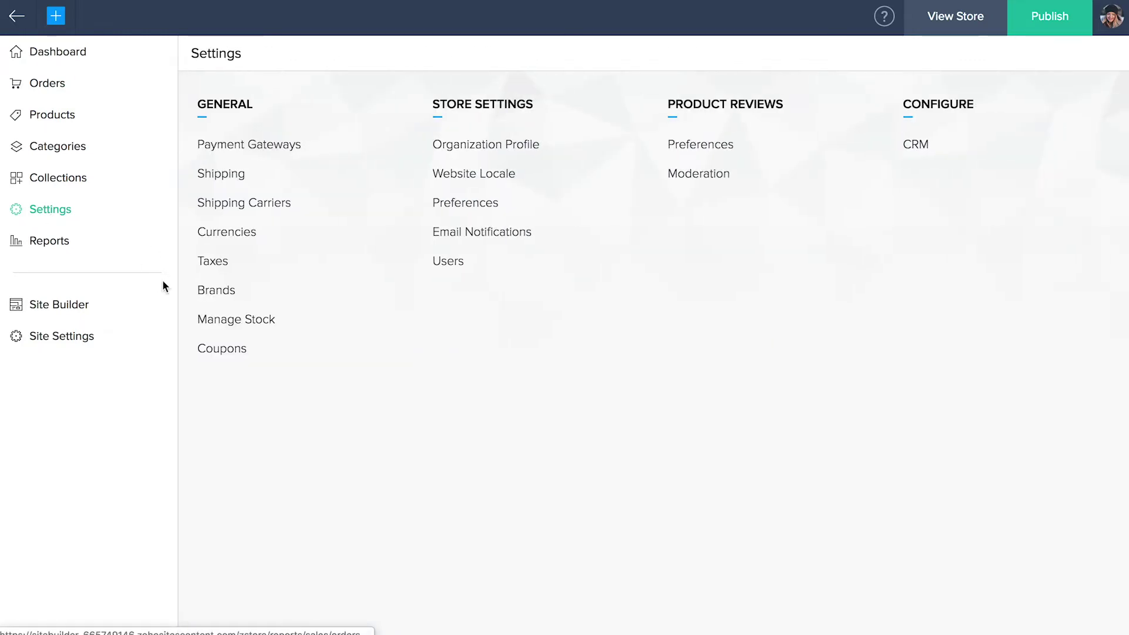
- In Manage Stock, decrease Little Black Dress-4 by 10, from 40 to 30
{"action": "left_click", "coordinate": [232, 320]}
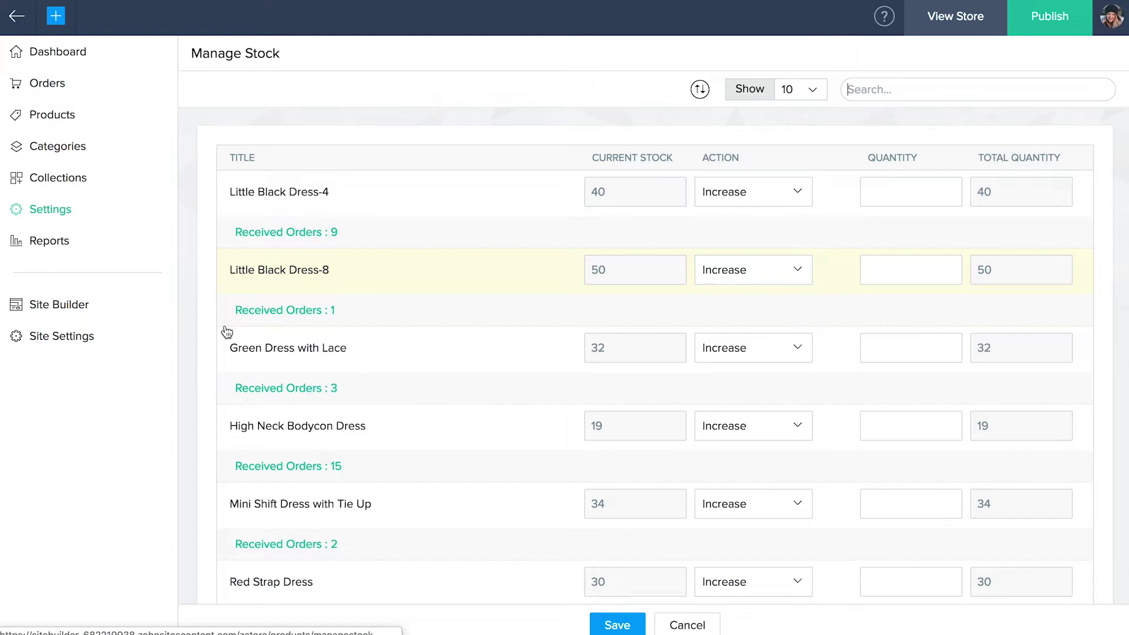
{"action": "left_click", "coordinate": [729, 194]}
{"action": "left_click", "coordinate": [742, 245]}
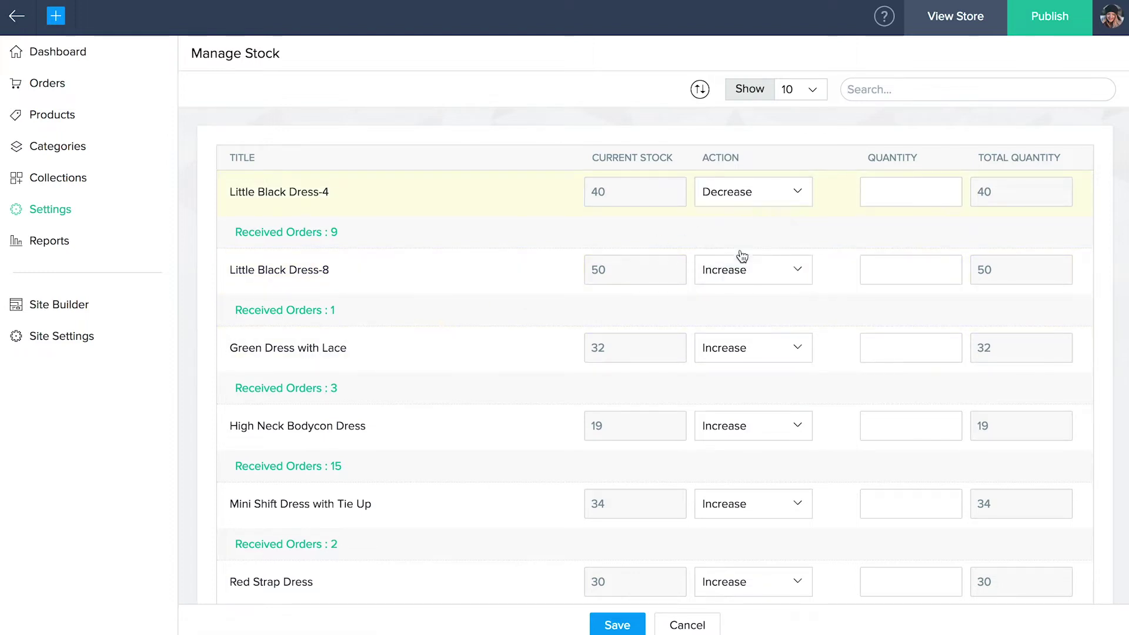
{"action": "left_click", "coordinate": [882, 192]}
{"action": "type", "text": "10"}
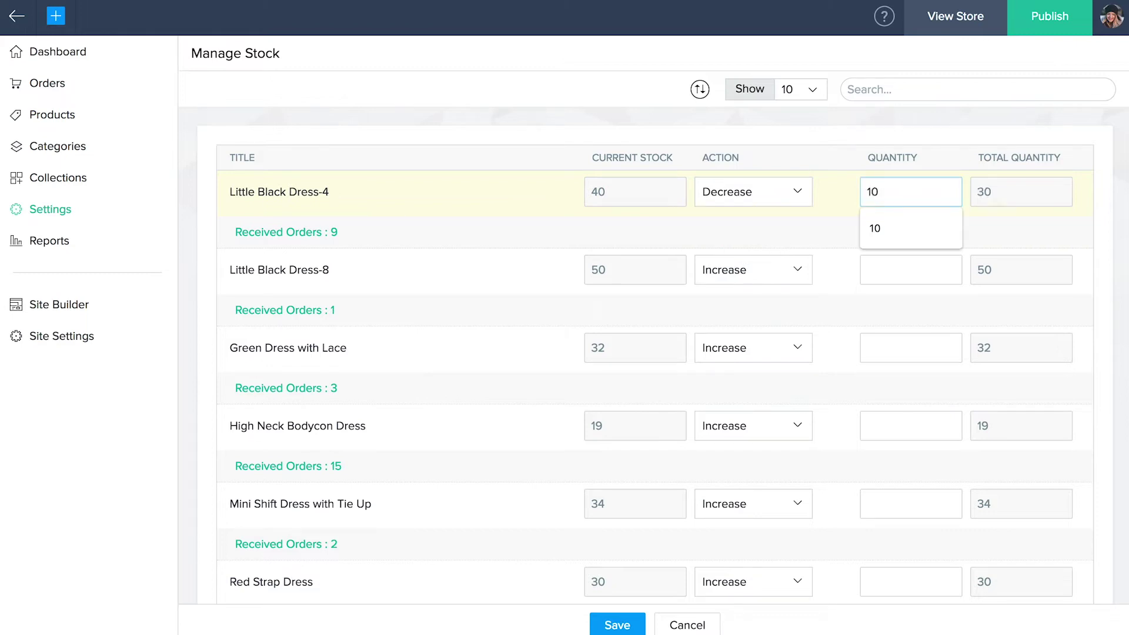
{"action": "left_click", "coordinate": [985, 199]}
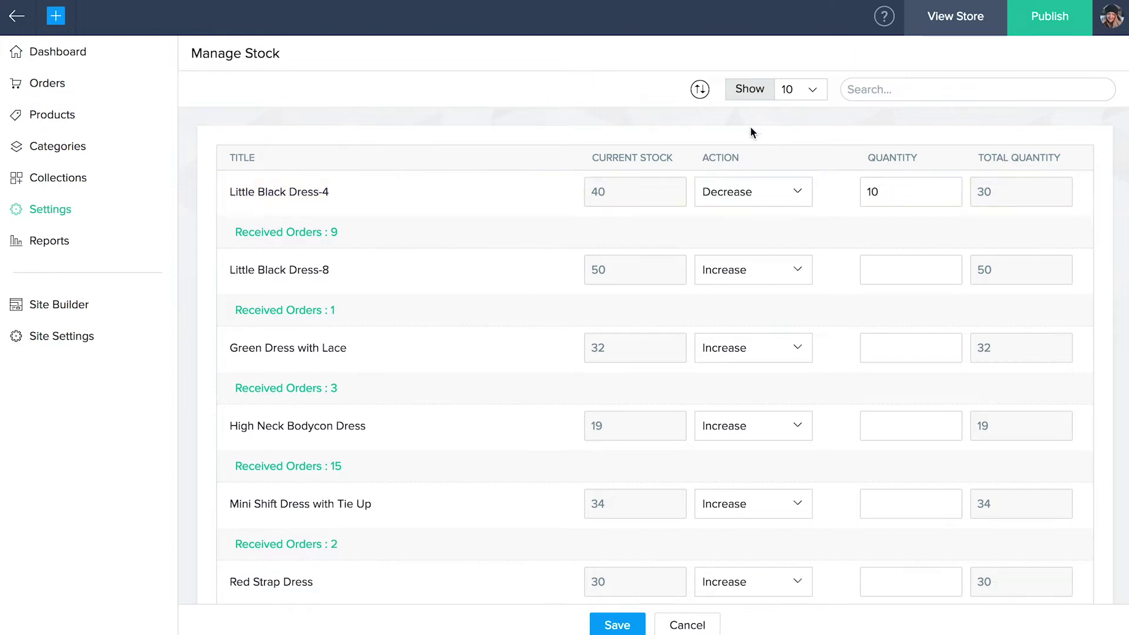
{"action": "left_click", "coordinate": [700, 91]}
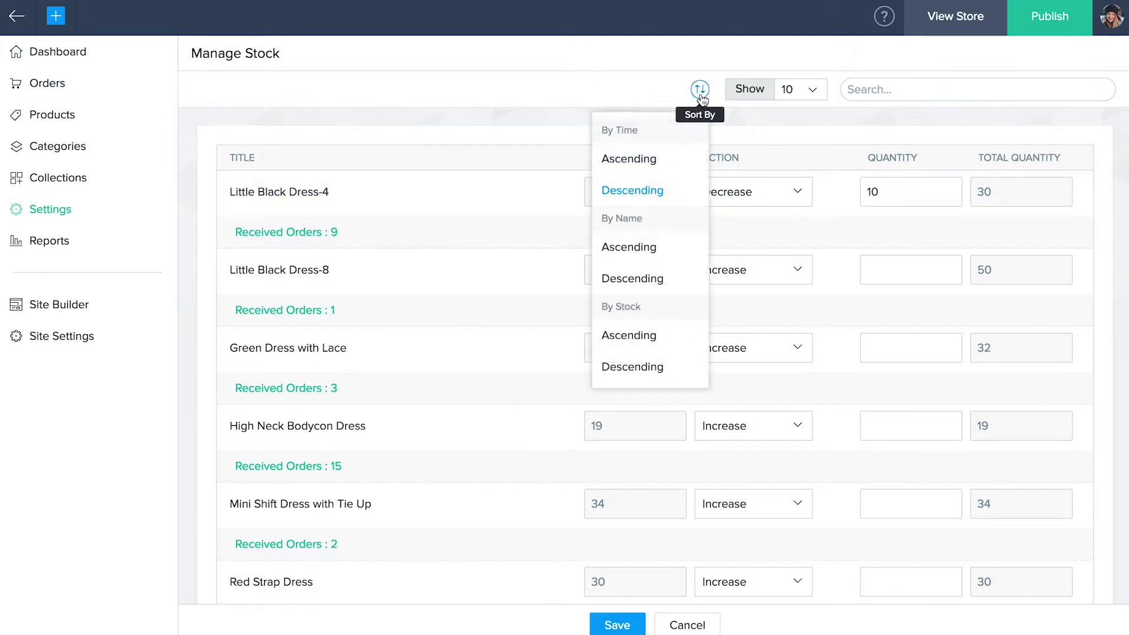
{"action": "left_click", "coordinate": [701, 92]}
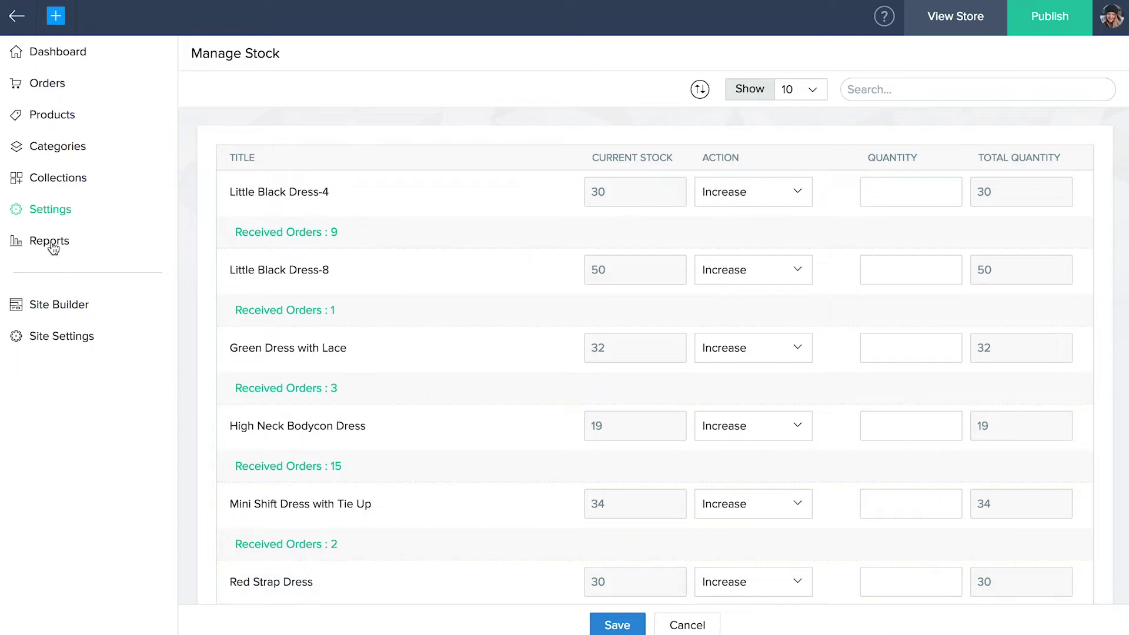
- Start a new coupon named 'Spring Sale' with a generated coupon code
{"action": "left_click", "coordinate": [42, 215]}
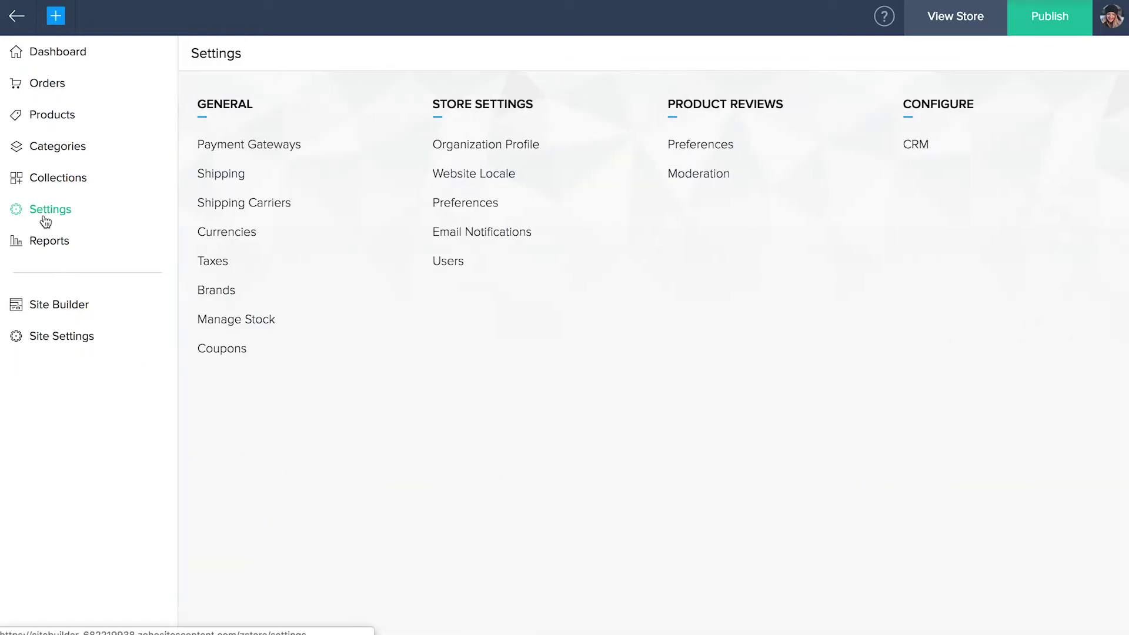
{"action": "left_click", "coordinate": [218, 356]}
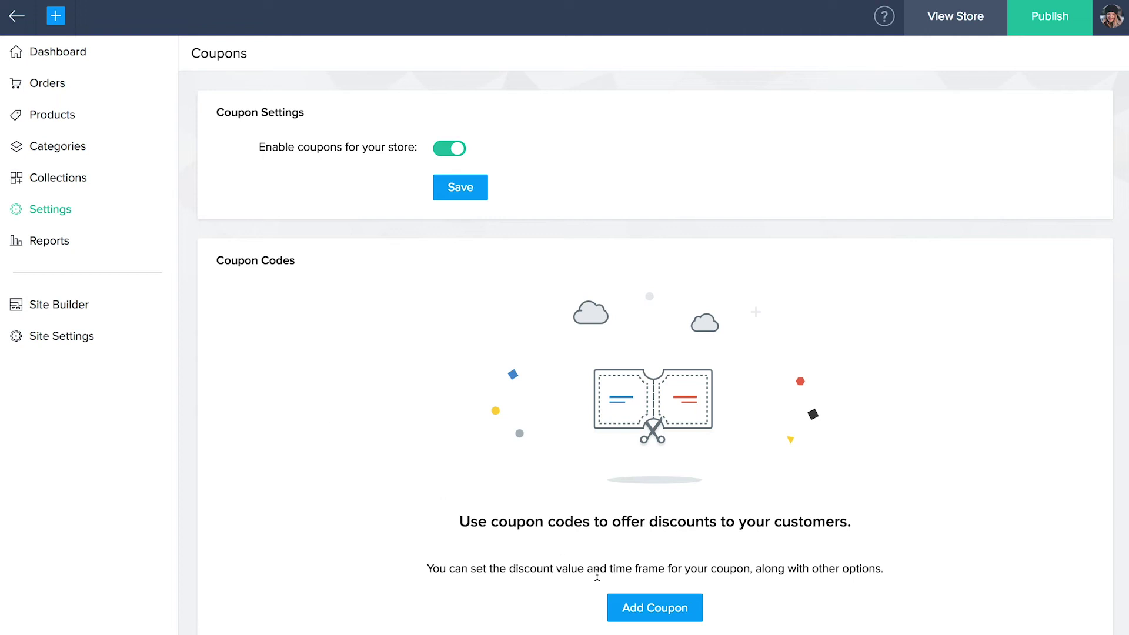
{"action": "left_click", "coordinate": [649, 607]}
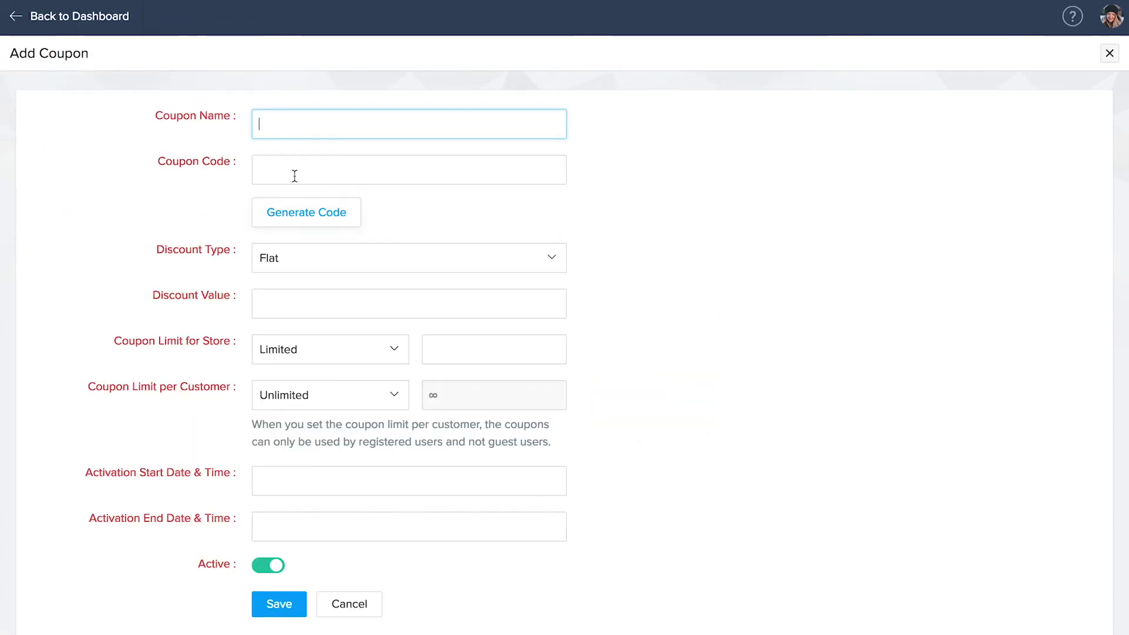
{"action": "type", "text": "Spring Sale"}
{"action": "key", "text": "Tab"}
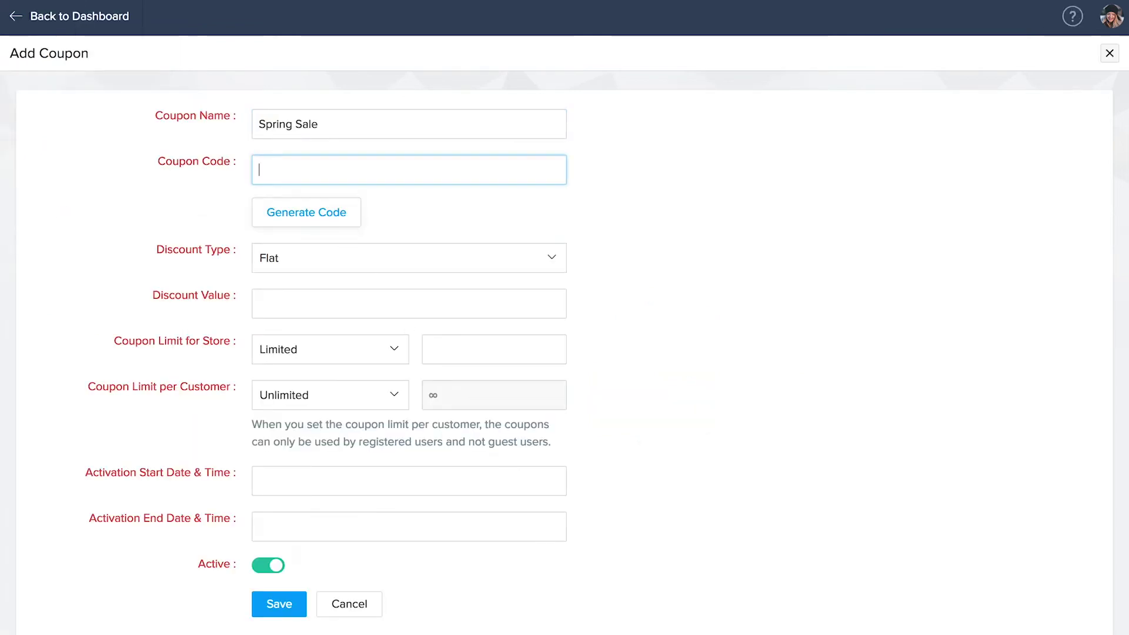
{"action": "type", "text": "SPRING100"}
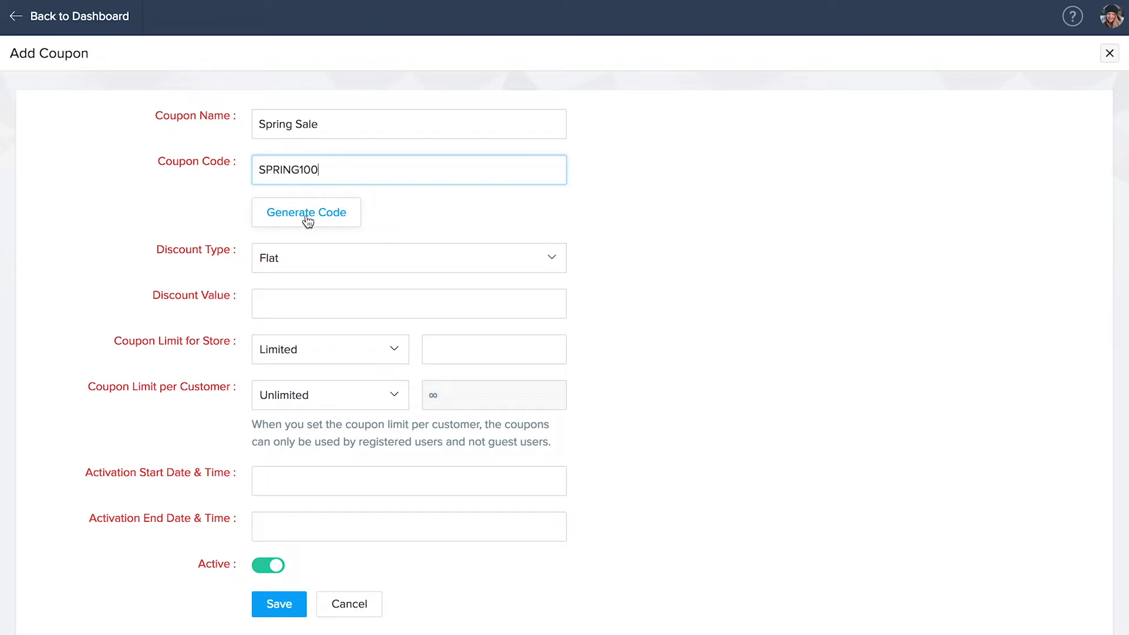
{"action": "left_click", "coordinate": [307, 220]}
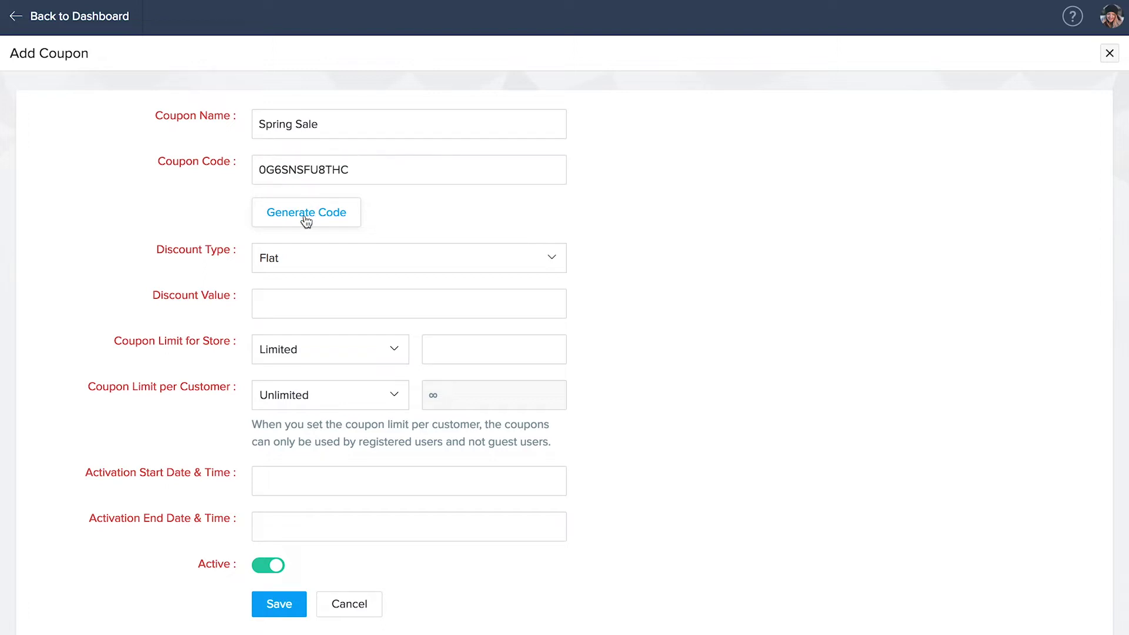
- Give the coupon a flat 100 discount and unlimited store usage, then save it
{"action": "left_click", "coordinate": [308, 258]}
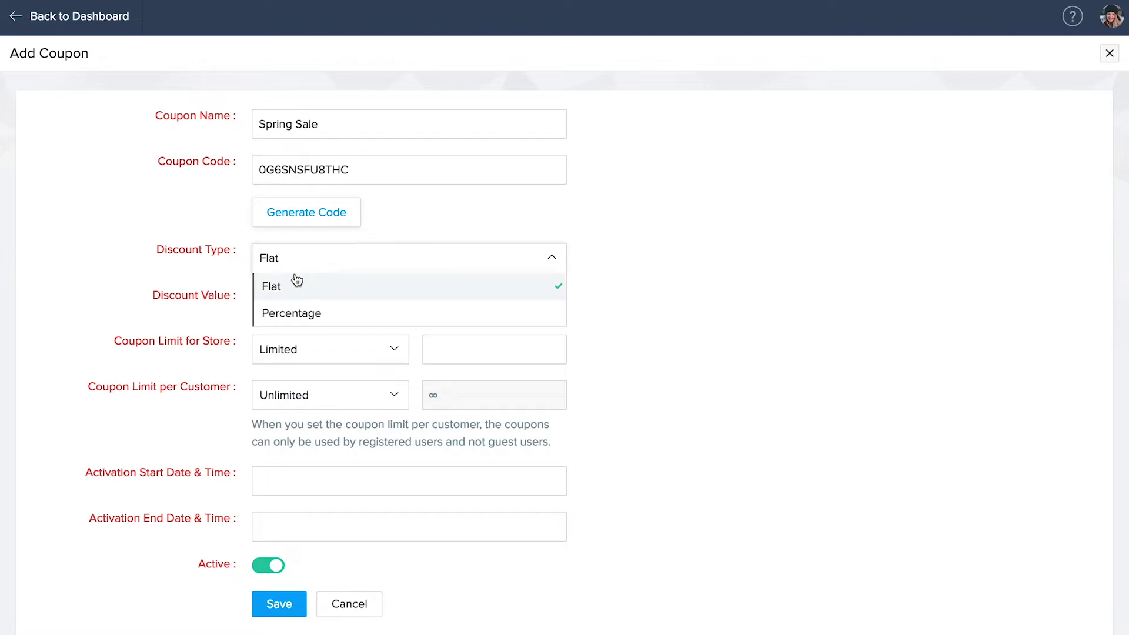
{"action": "left_click", "coordinate": [280, 294]}
{"action": "left_click", "coordinate": [275, 298]}
{"action": "type", "text": "100"}
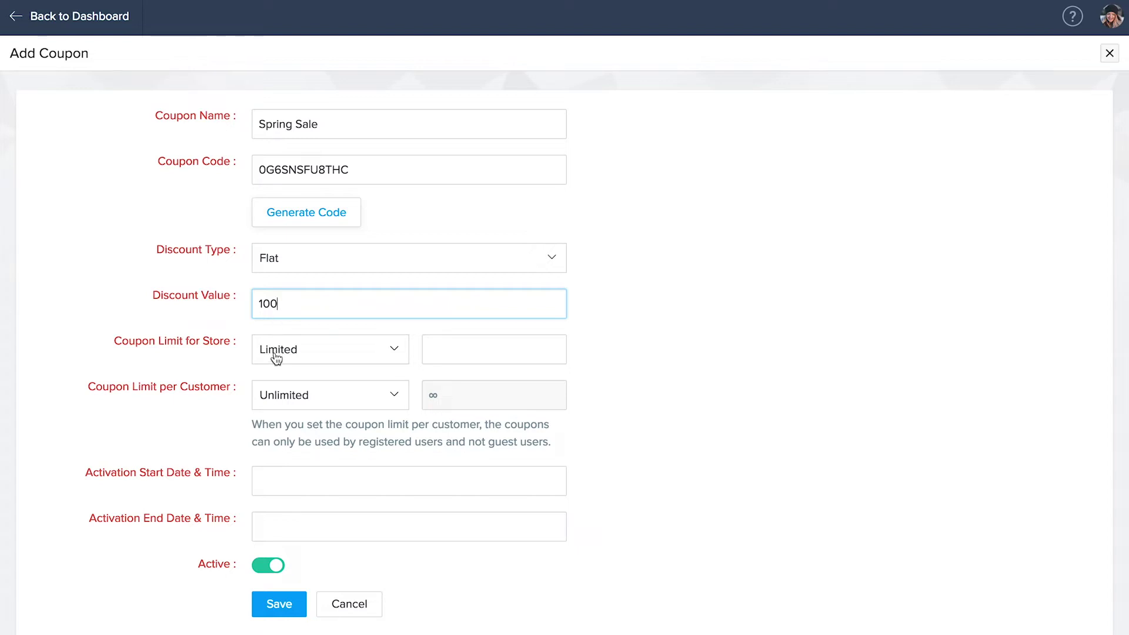
{"action": "left_click", "coordinate": [423, 355]}
{"action": "type", "text": "100"}
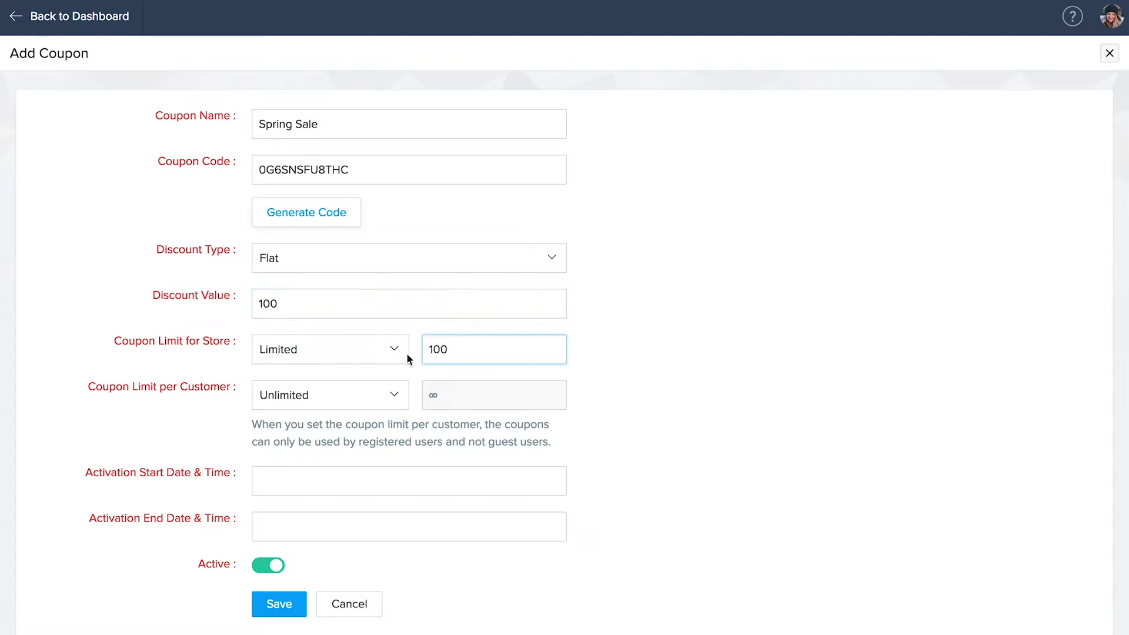
{"action": "left_click", "coordinate": [382, 357]}
{"action": "left_click", "coordinate": [288, 405]}
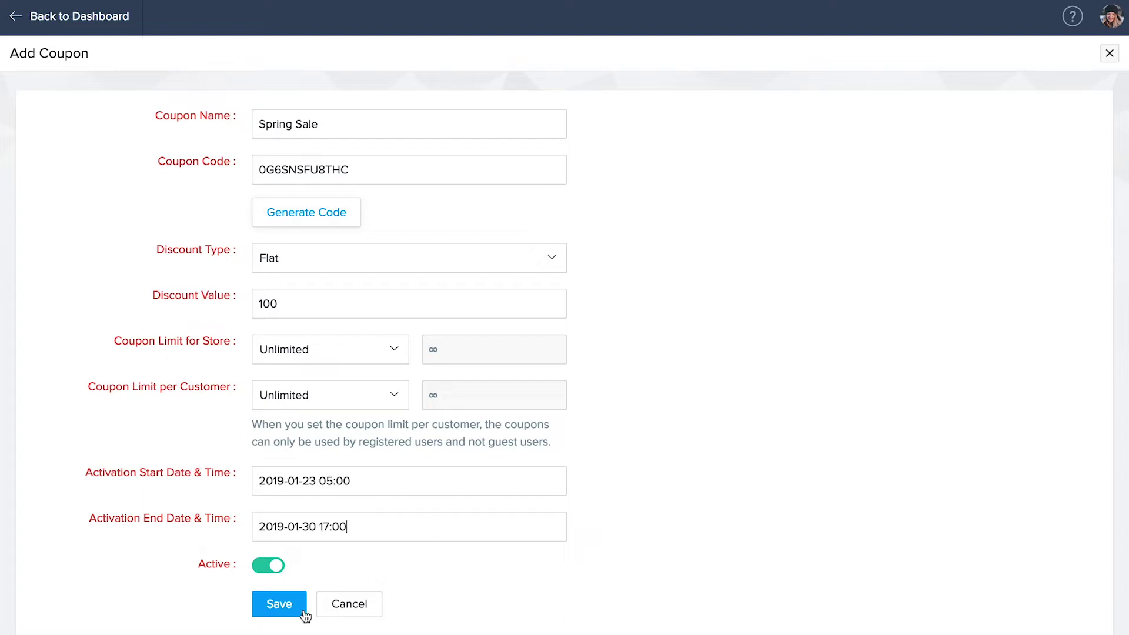
{"action": "left_click", "coordinate": [280, 611]}
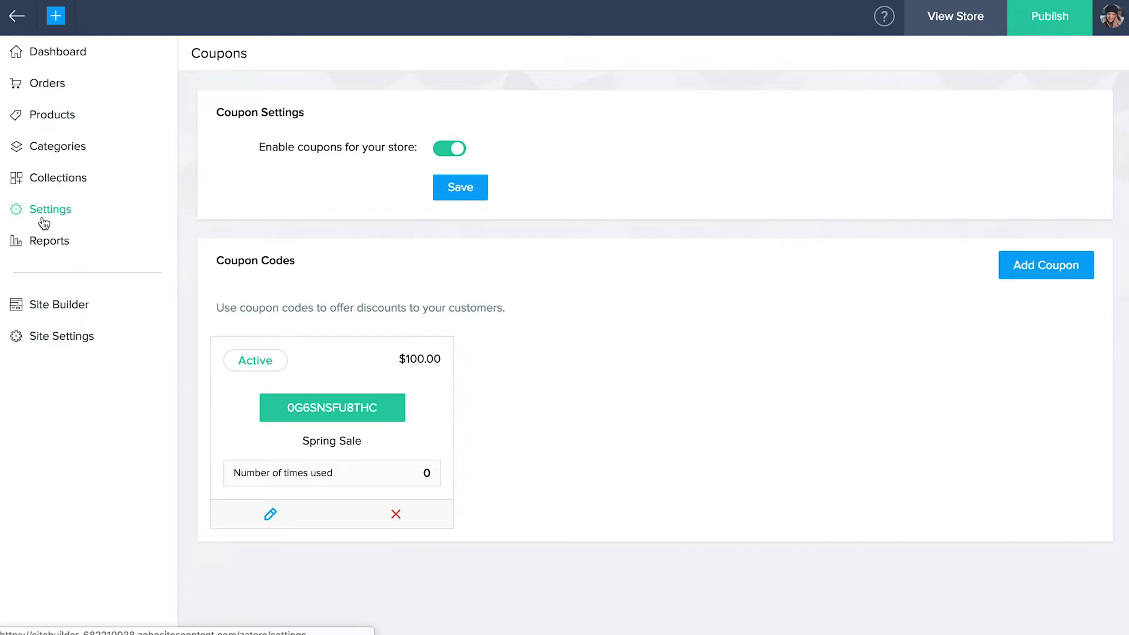
{"action": "left_click", "coordinate": [44, 223]}
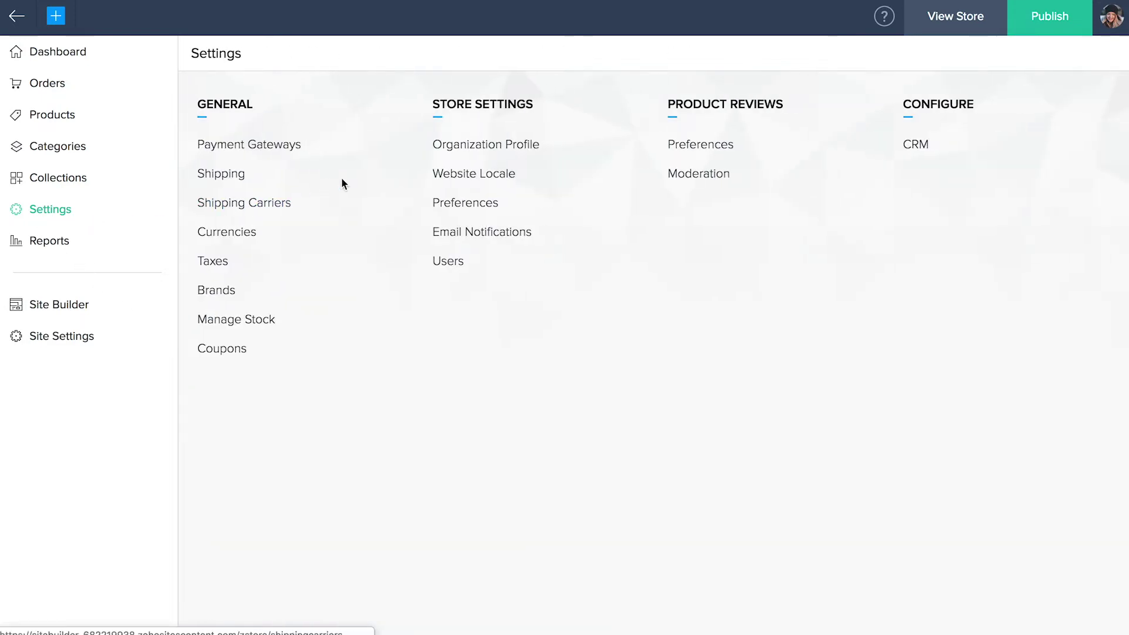
- Save the Zylker's Fashion organization profile with January–December fiscal year, pounds, inches, and company and tax IDs
{"action": "left_click", "coordinate": [467, 147]}
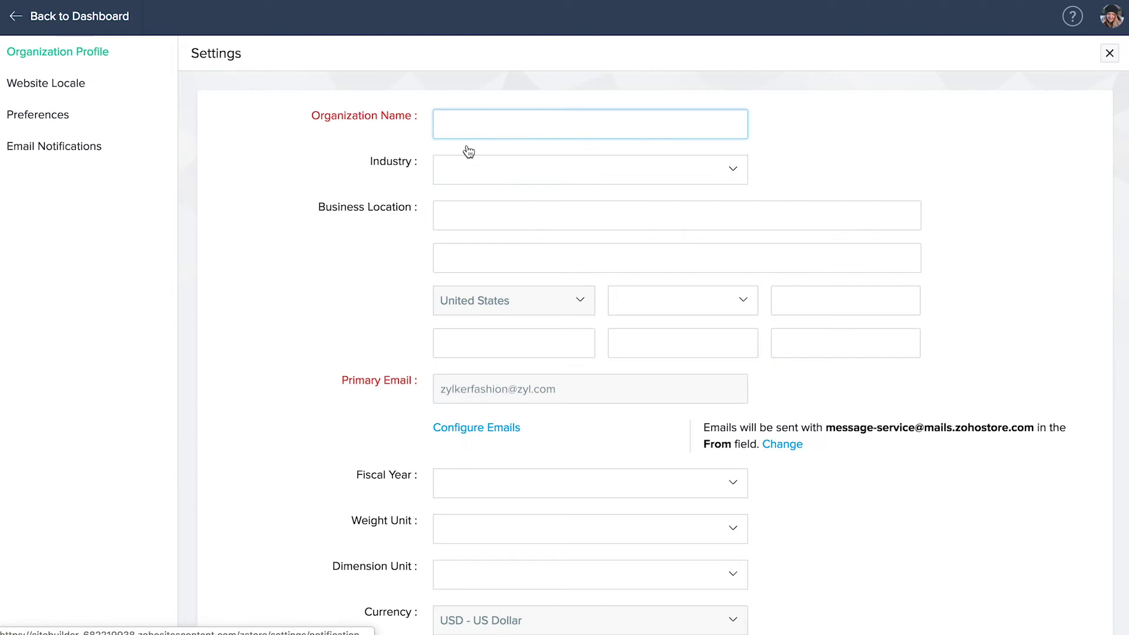
{"action": "type", "text": "Zylker's Fashion"}
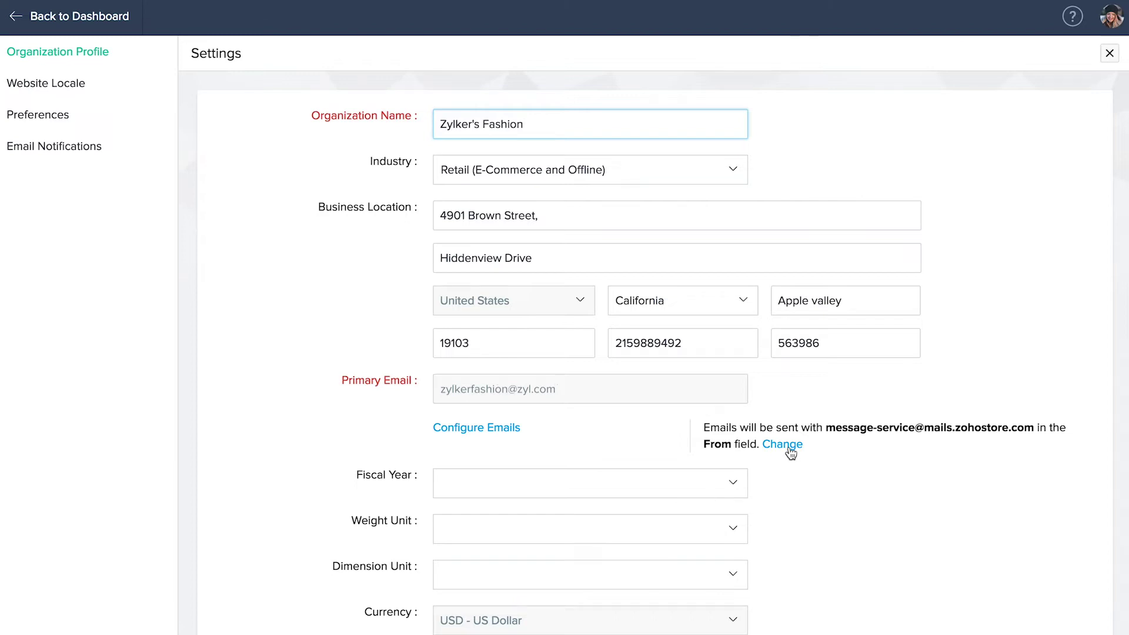
{"action": "scroll", "coordinate": [791, 453], "scroll_direction": "down", "scroll_amount": 3}
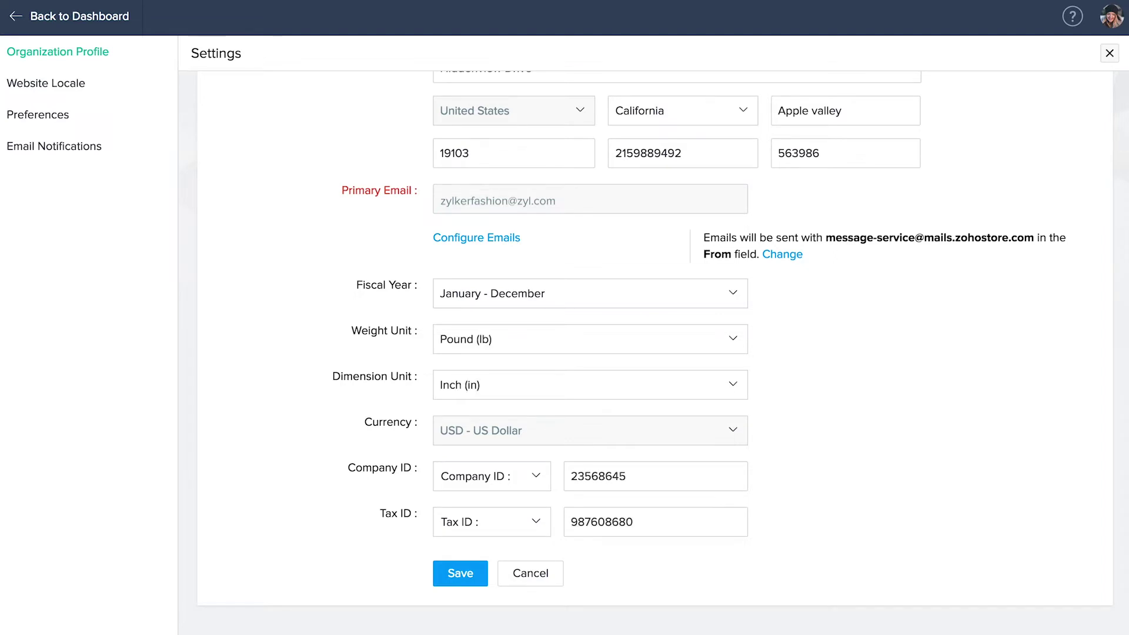
{"action": "left_click", "coordinate": [456, 582]}
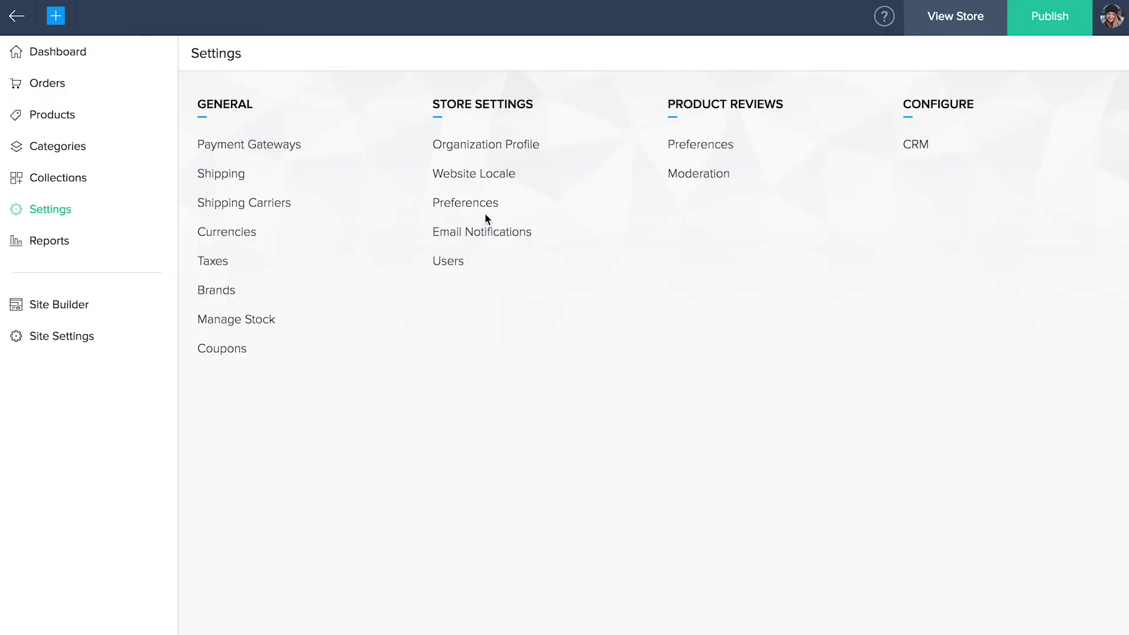
- Set Website Locale to Mountain Daylight Time, dd MMM yyyy dates and English
{"action": "left_click", "coordinate": [479, 182]}
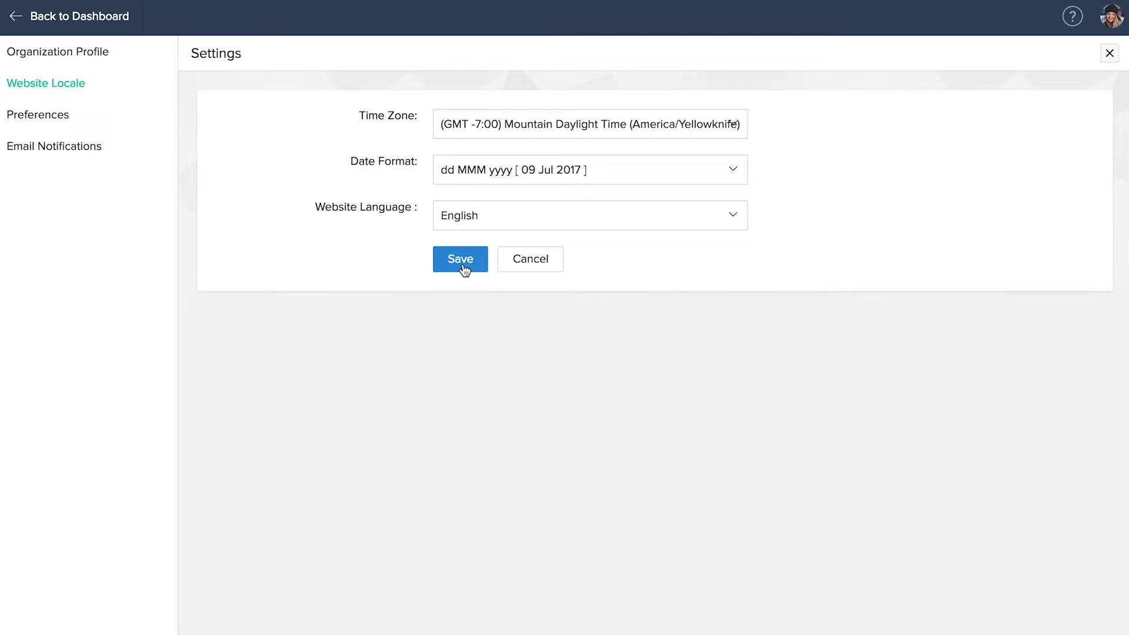
{"action": "left_click", "coordinate": [42, 129]}
- Review the SO-00001 order and INV-000001 invoice ID formats, dismissing the Invoice ID highlight
{"action": "left_click", "coordinate": [403, 176]}
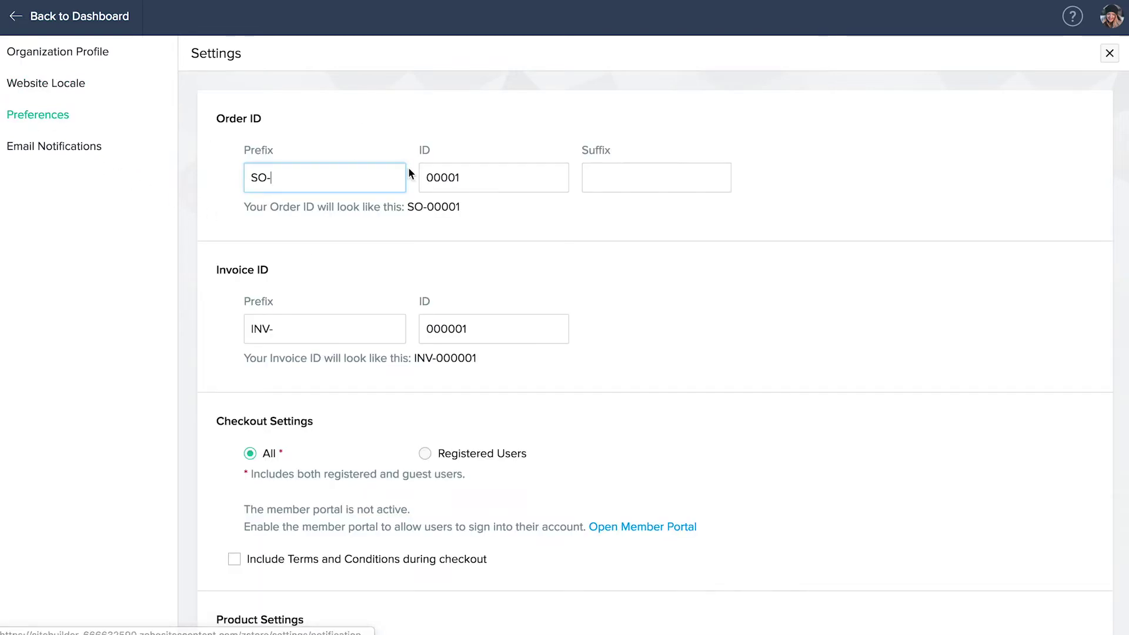
{"action": "left_click", "coordinate": [436, 155]}
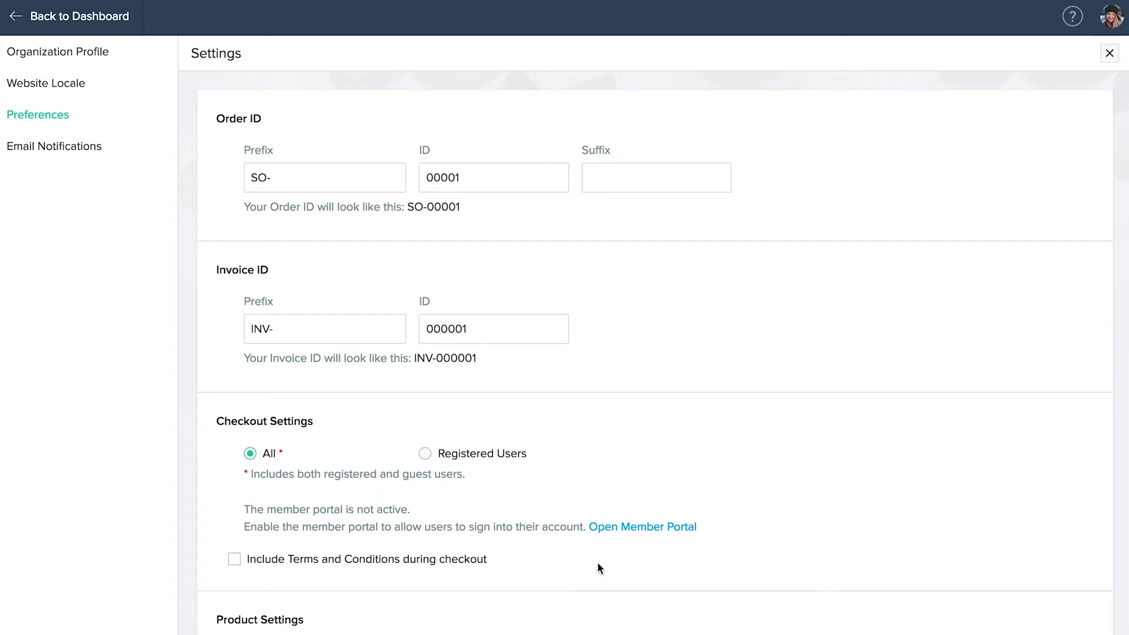
{"action": "left_click", "coordinate": [627, 527]}
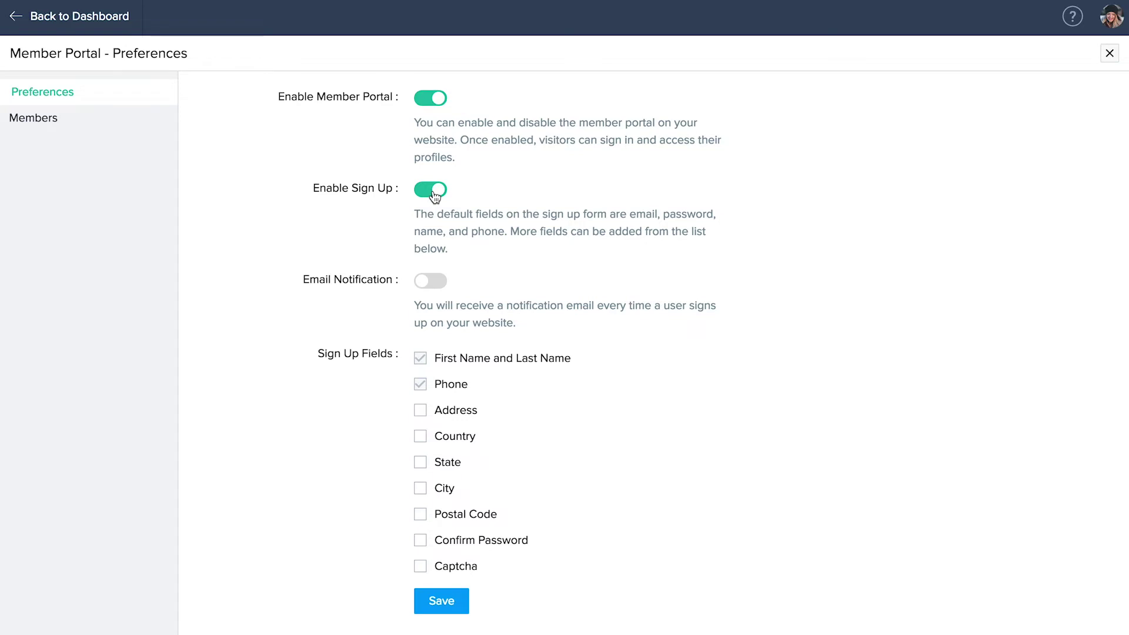
- Turn on sign-up email notifications and save the member portal preferences
{"action": "left_click", "coordinate": [431, 285]}
{"action": "left_click", "coordinate": [441, 600]}
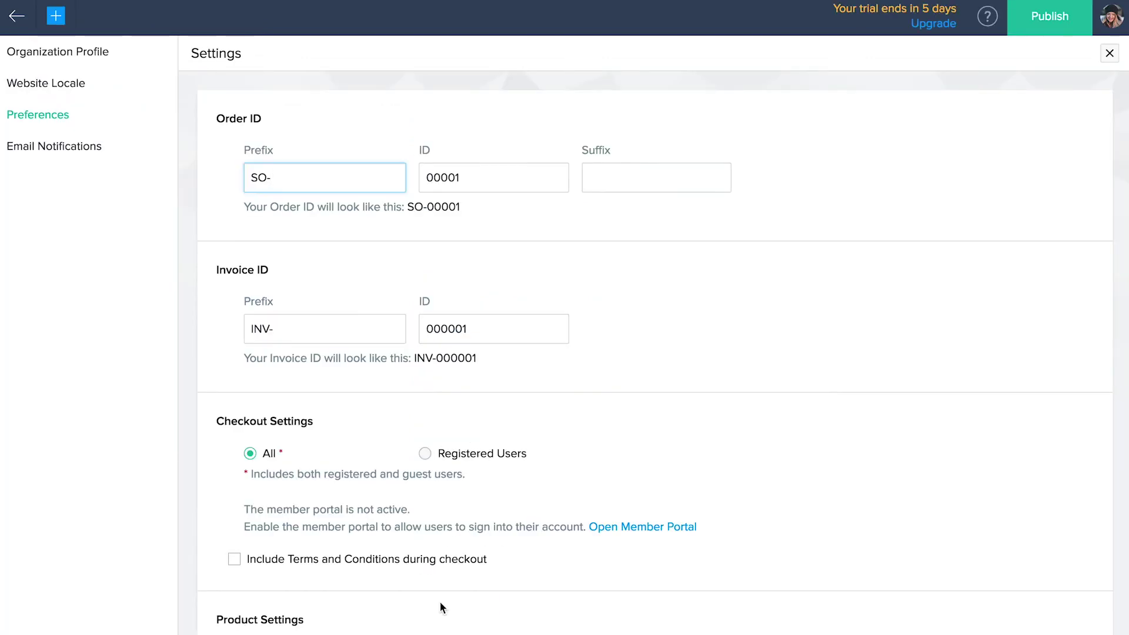
- Require Terms and Conditions at checkout, keep out-of-stock purchases restricted, and save the general preferences
{"action": "left_click", "coordinate": [229, 563]}
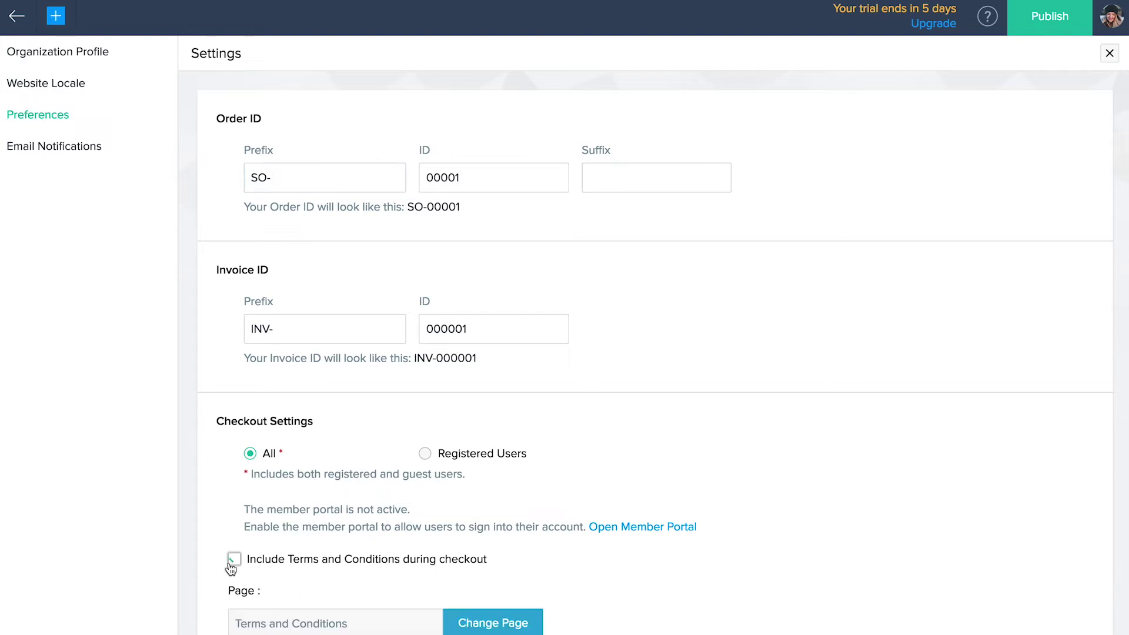
{"action": "scroll", "coordinate": [231, 569], "scroll_direction": "down", "scroll_amount": 8}
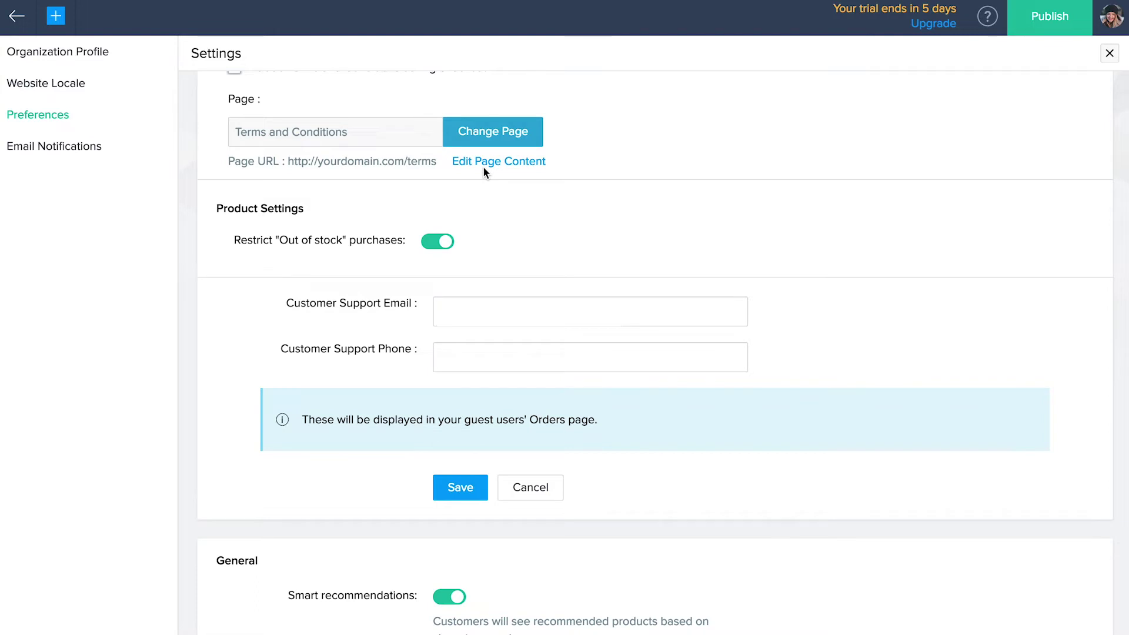
{"action": "left_click", "coordinate": [442, 245]}
{"action": "left_click", "coordinate": [445, 248]}
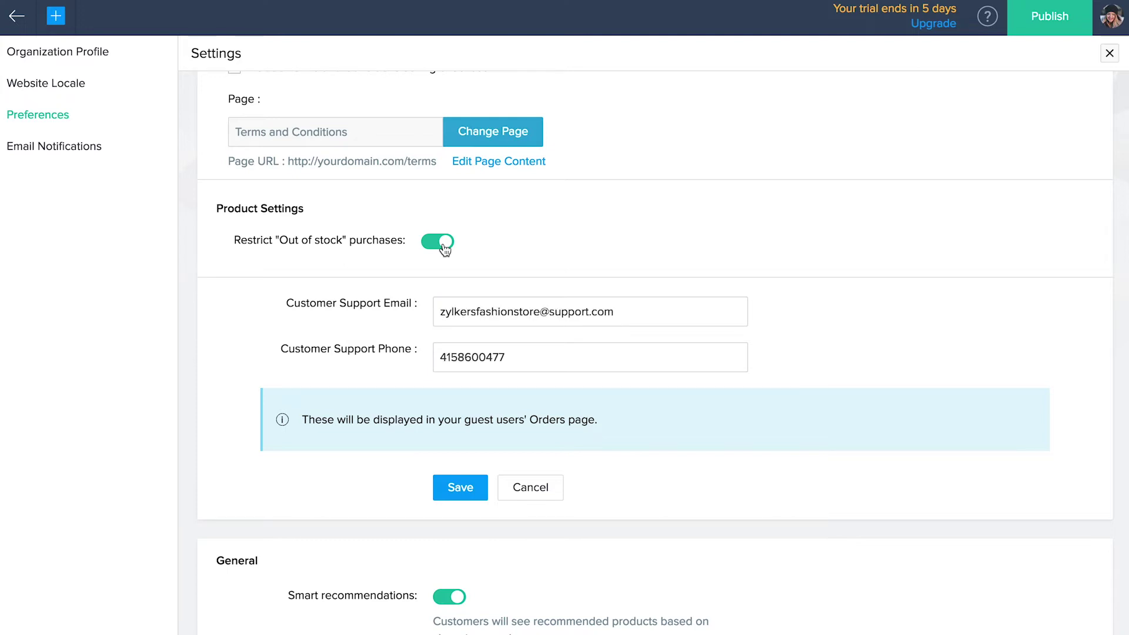
{"action": "scroll", "coordinate": [458, 497], "scroll_direction": "down", "scroll_amount": 4}
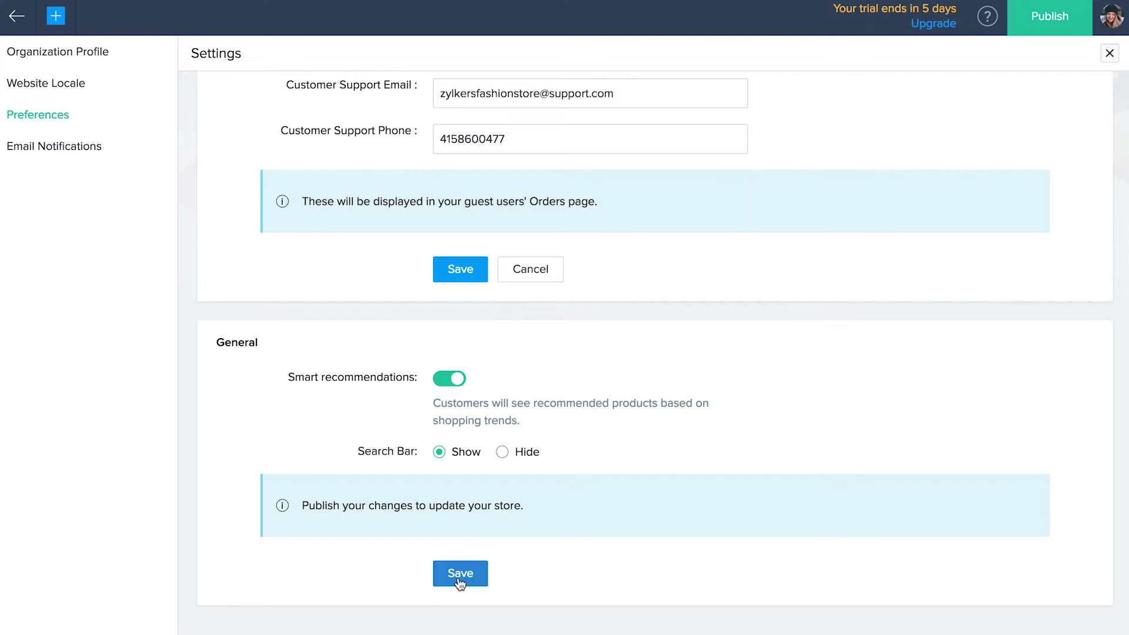
{"action": "left_click", "coordinate": [459, 582]}
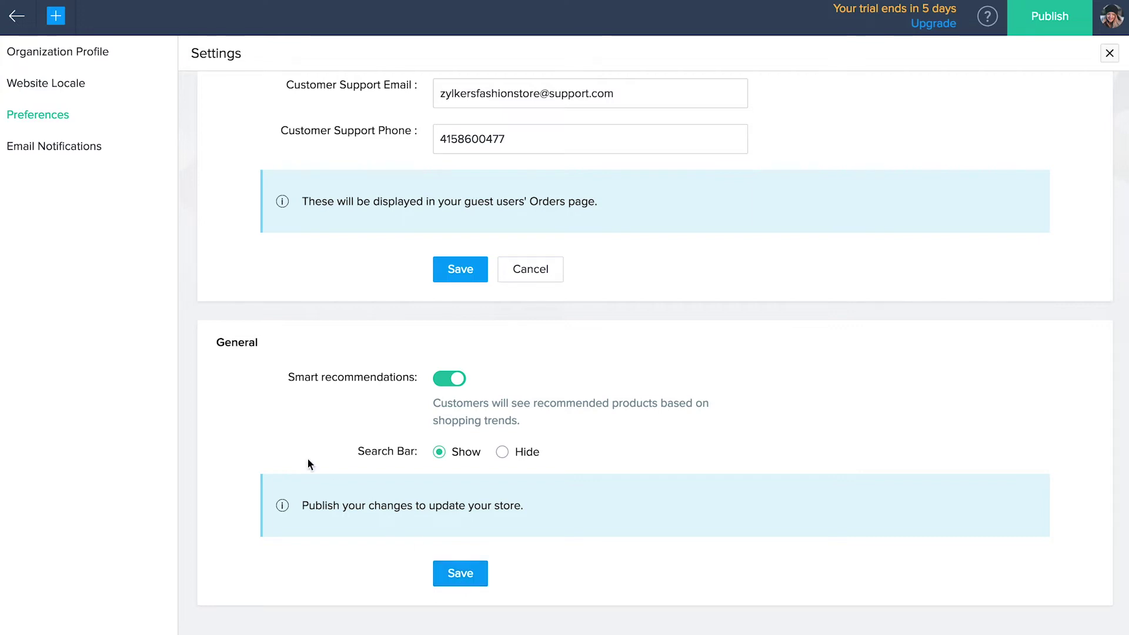
- Switch on the Order Summary, Order Shipped and Order Refund Initiated customer emails
{"action": "left_click", "coordinate": [48, 154]}
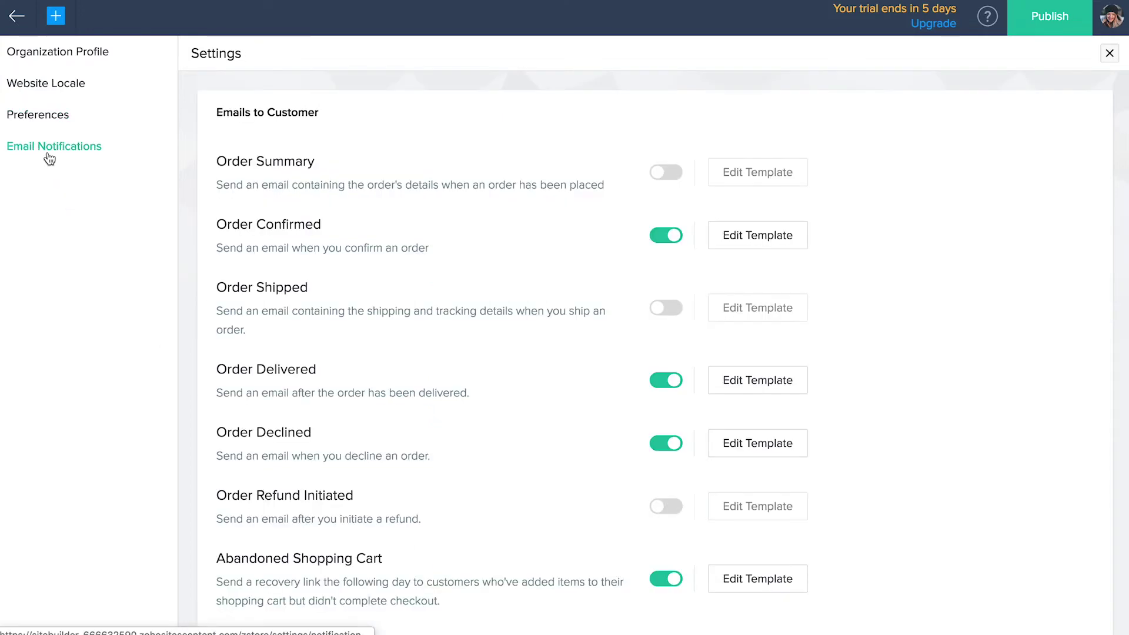
{"action": "left_click", "coordinate": [671, 180]}
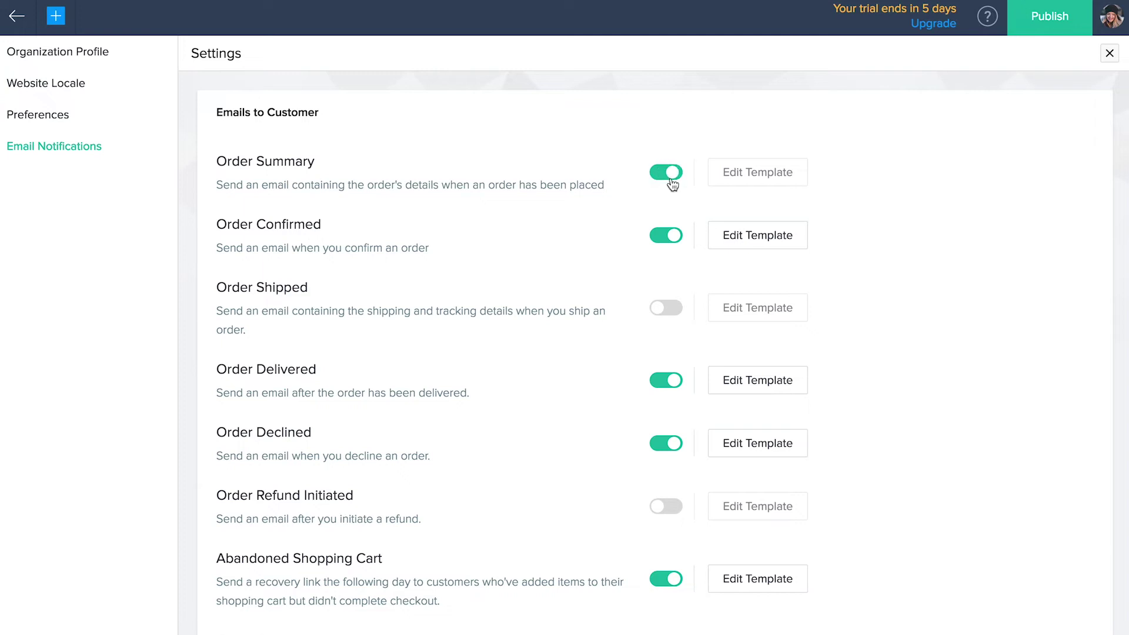
{"action": "left_click", "coordinate": [669, 305]}
{"action": "left_click", "coordinate": [667, 507]}
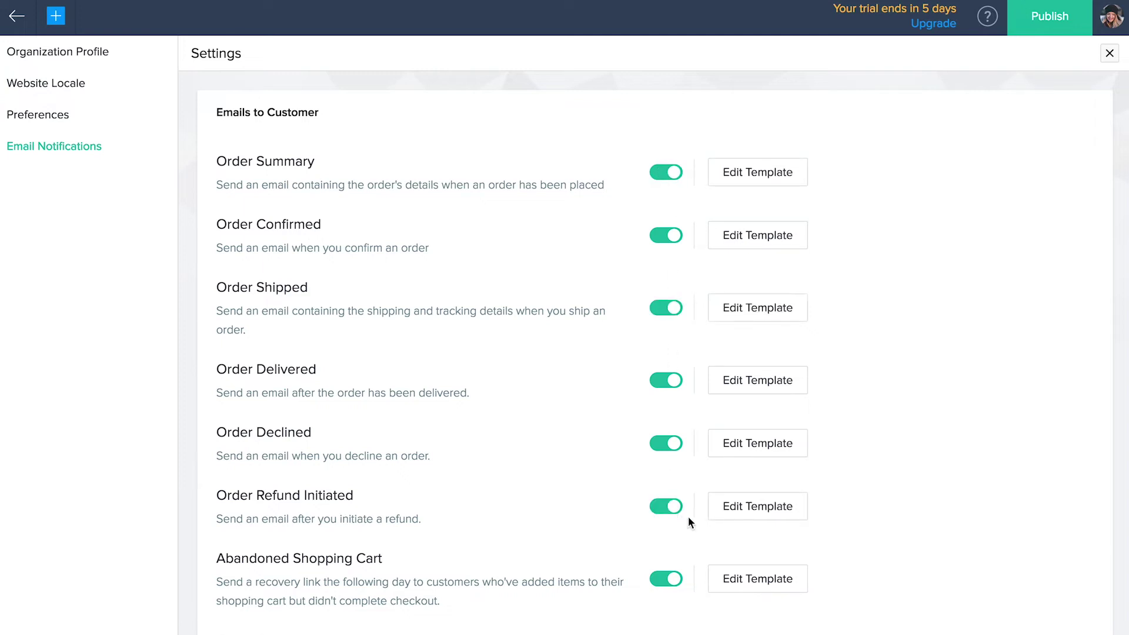
- Save the Order Refund email template and enable Low Stock and Out of Stock owner alerts
{"action": "left_click", "coordinate": [752, 516]}
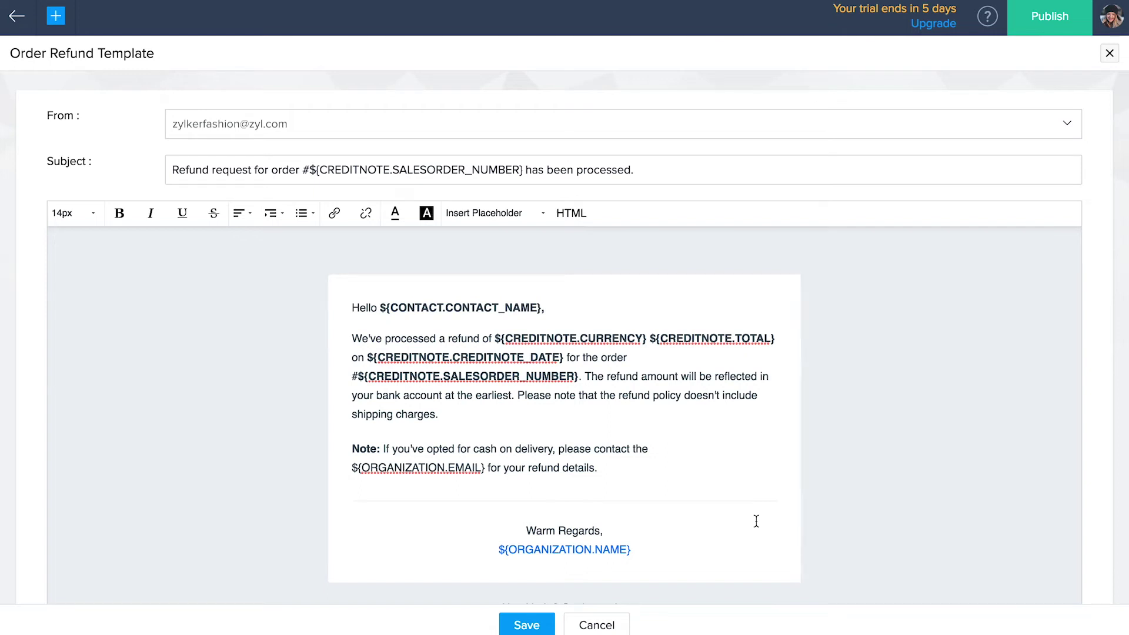
{"action": "left_click", "coordinate": [530, 627]}
{"action": "scroll", "coordinate": [530, 632], "scroll_direction": "down", "scroll_amount": 10}
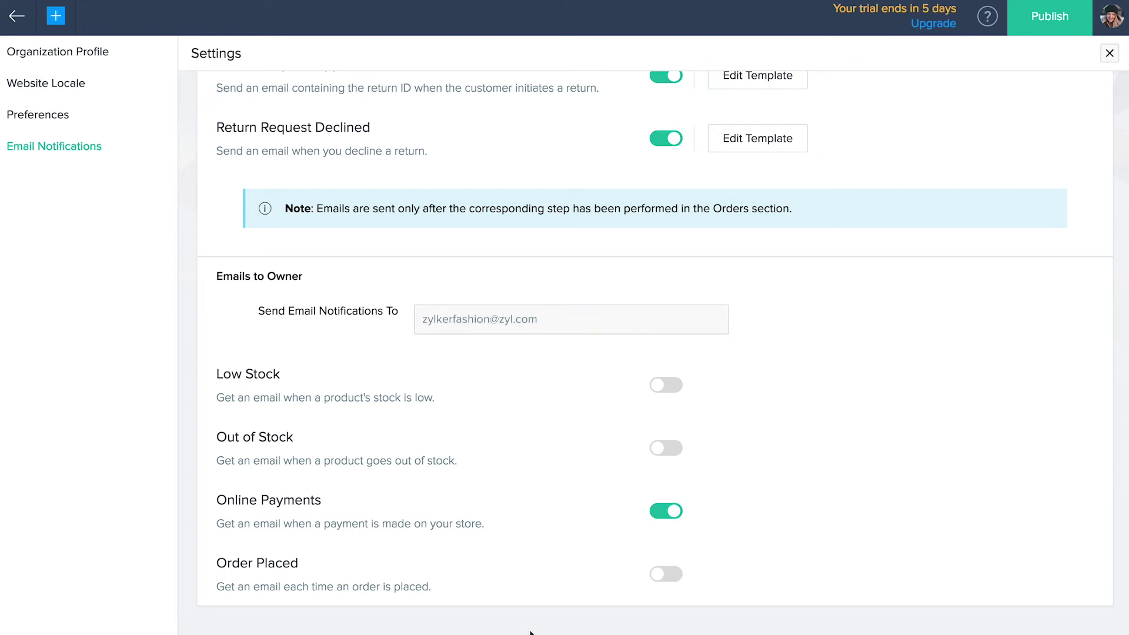
{"action": "left_click", "coordinate": [666, 387]}
{"action": "left_click", "coordinate": [658, 446]}
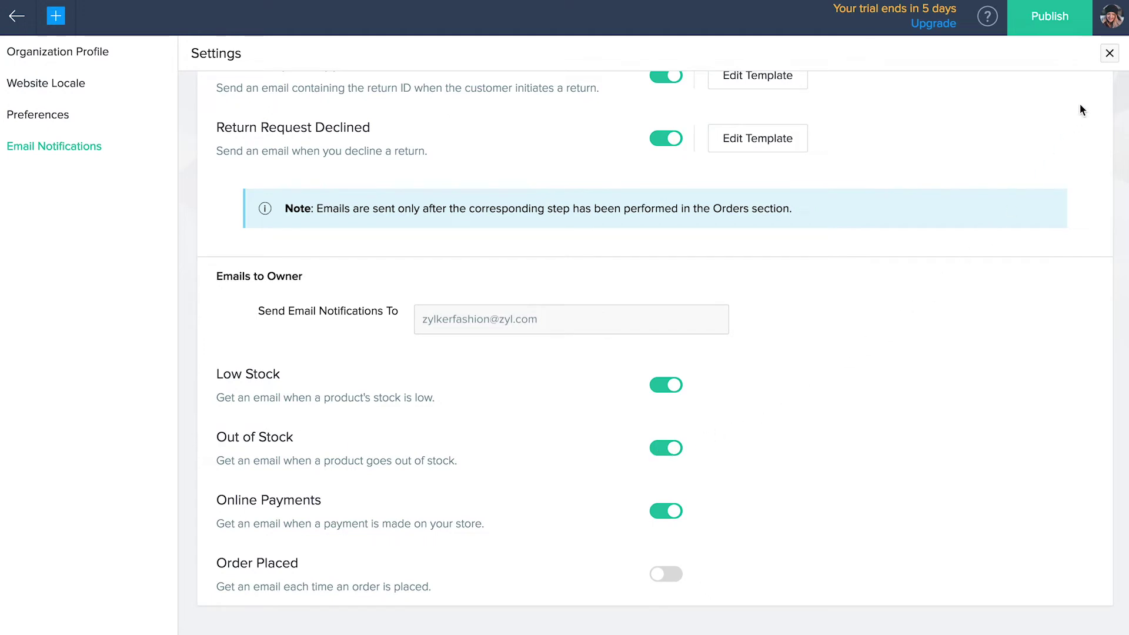
{"action": "left_click", "coordinate": [1108, 53]}
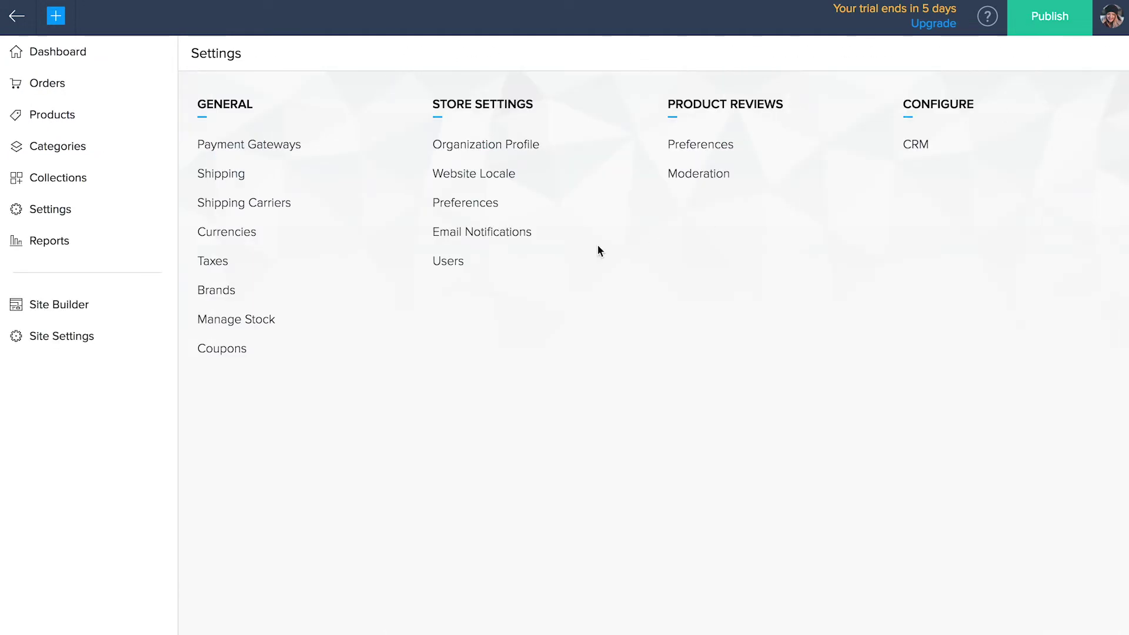
- Invite a new user by e-mail as Staff with access to Reports and Manage Stock only
{"action": "left_click", "coordinate": [457, 263]}
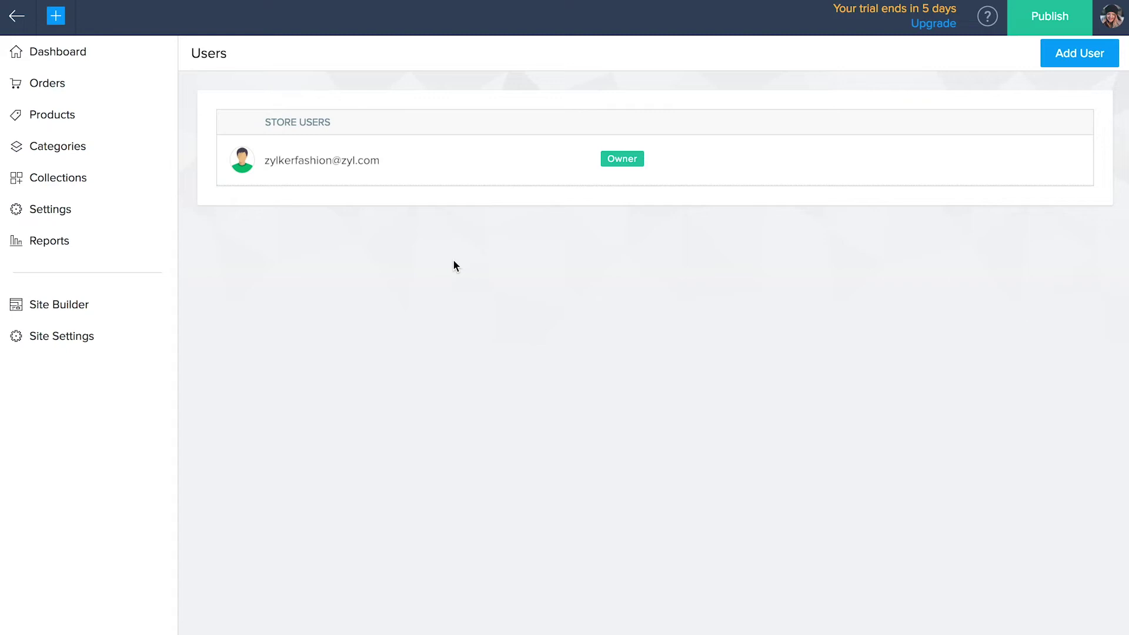
{"action": "left_click", "coordinate": [1077, 56]}
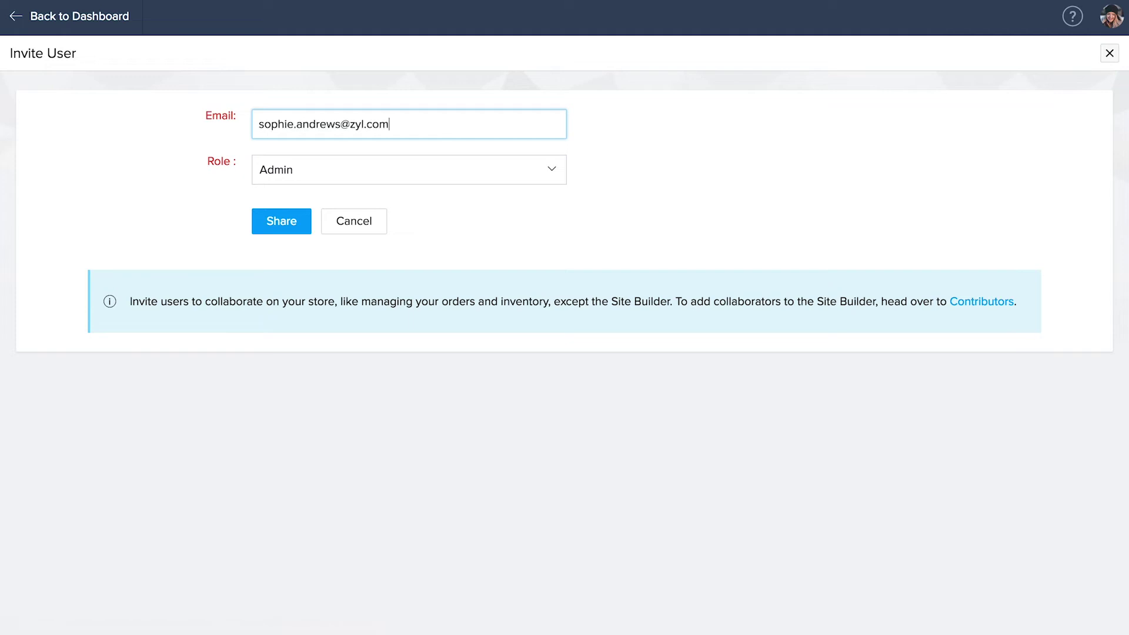
{"action": "left_click", "coordinate": [421, 173]}
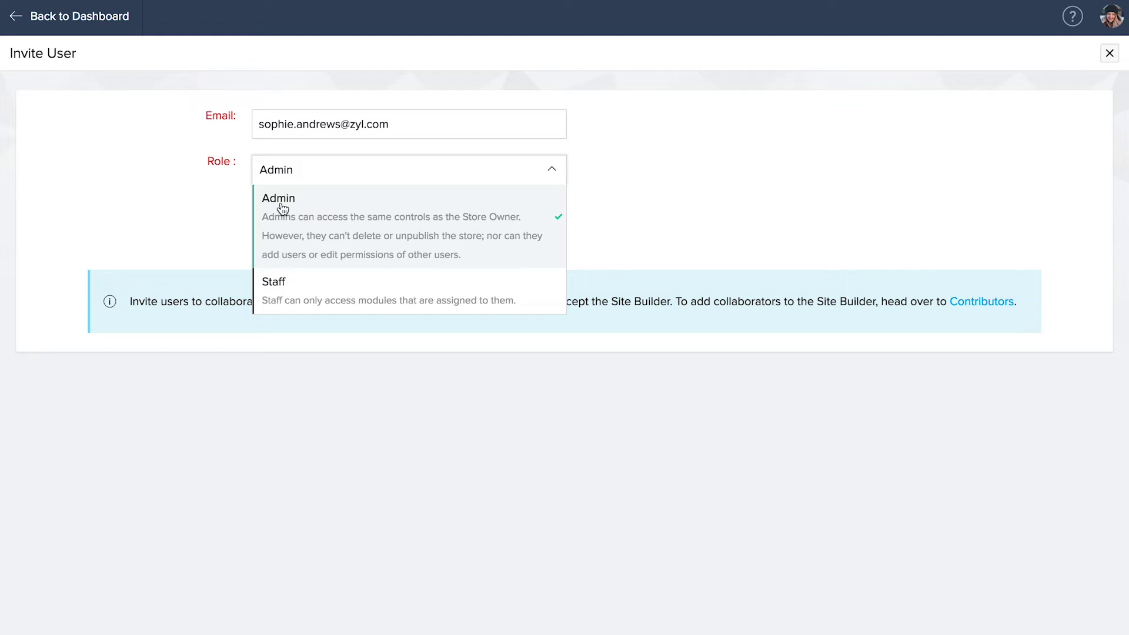
{"action": "left_click", "coordinate": [270, 288]}
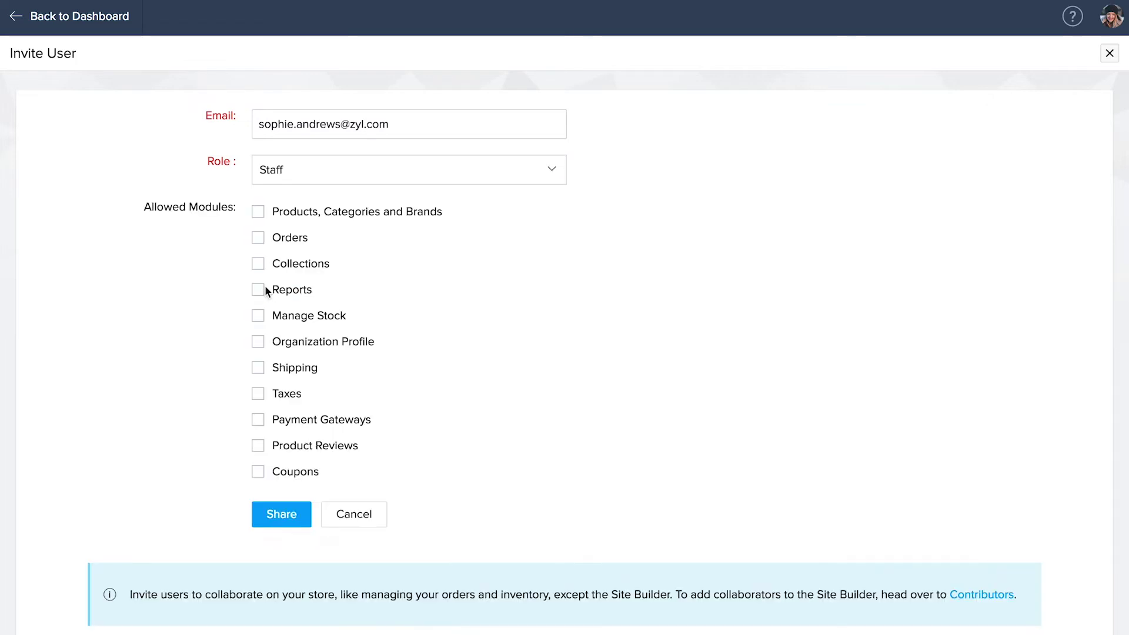
{"action": "left_click", "coordinate": [259, 289]}
{"action": "left_click", "coordinate": [258, 317]}
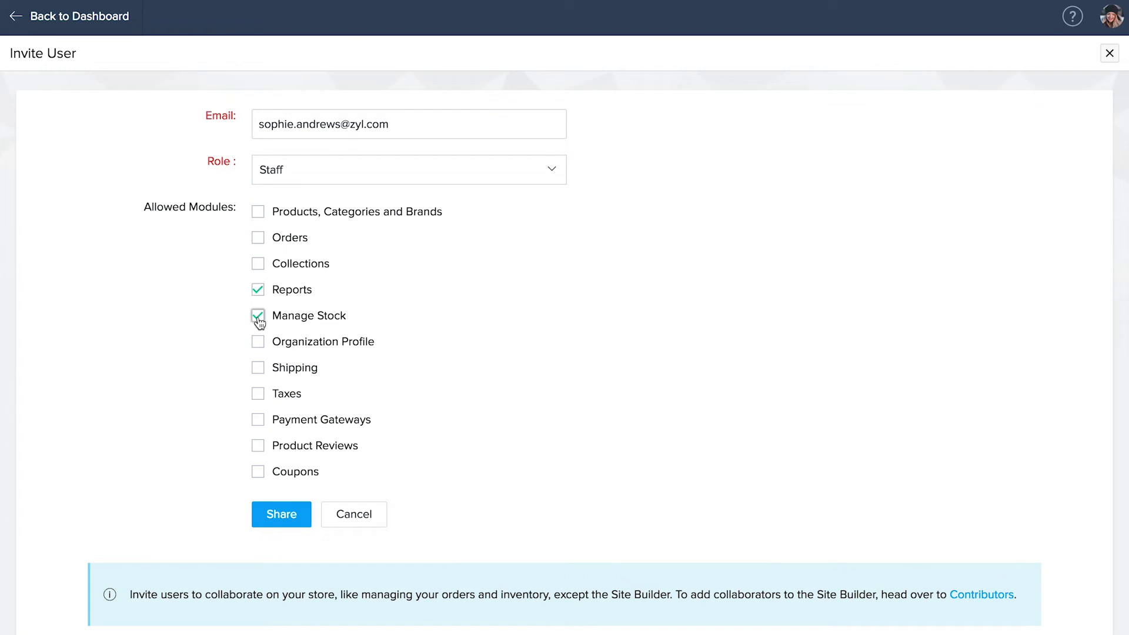
{"action": "left_click", "coordinate": [277, 523]}
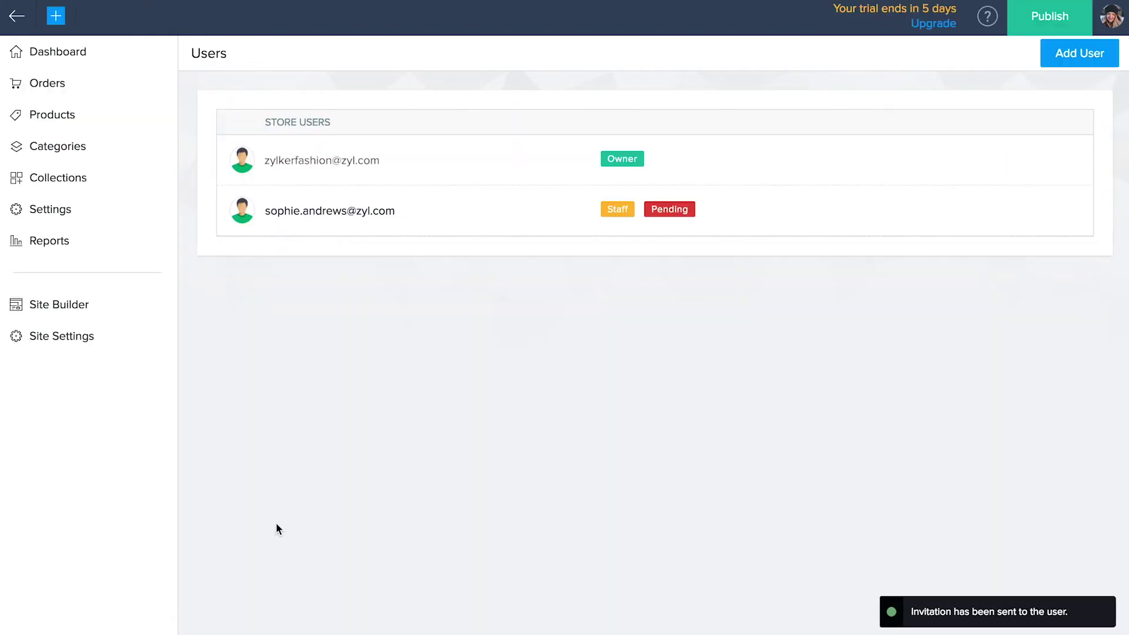
{"action": "left_click", "coordinate": [47, 214]}
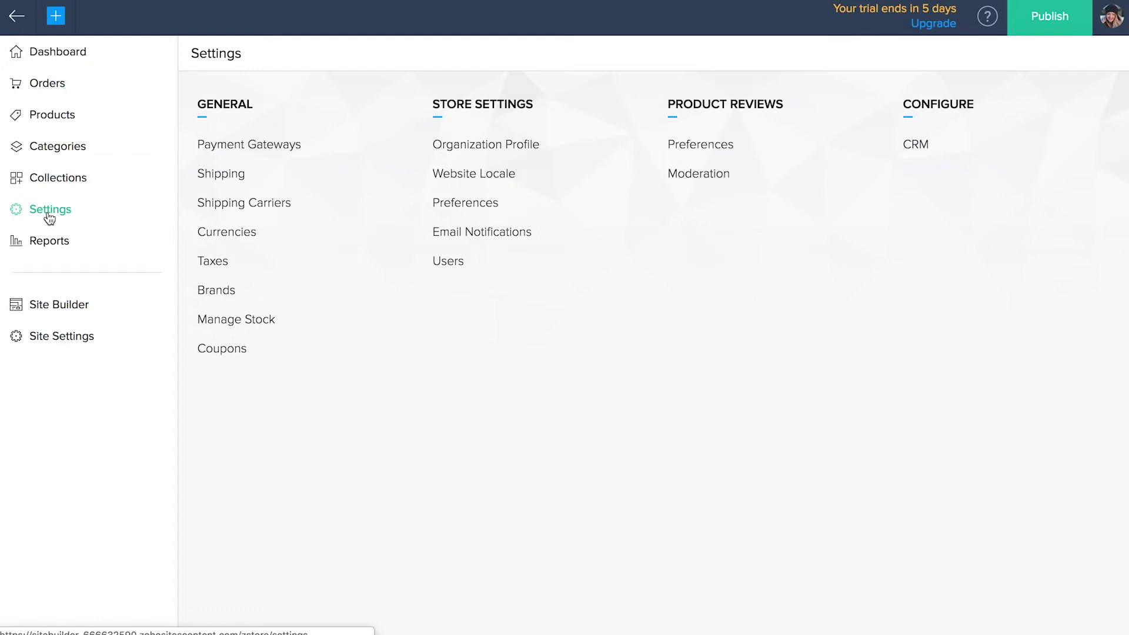
- Set product reviews to 5 per page with email notifications and captcha, then view moderation
{"action": "left_click", "coordinate": [687, 154]}
{"action": "left_click", "coordinate": [489, 152]}
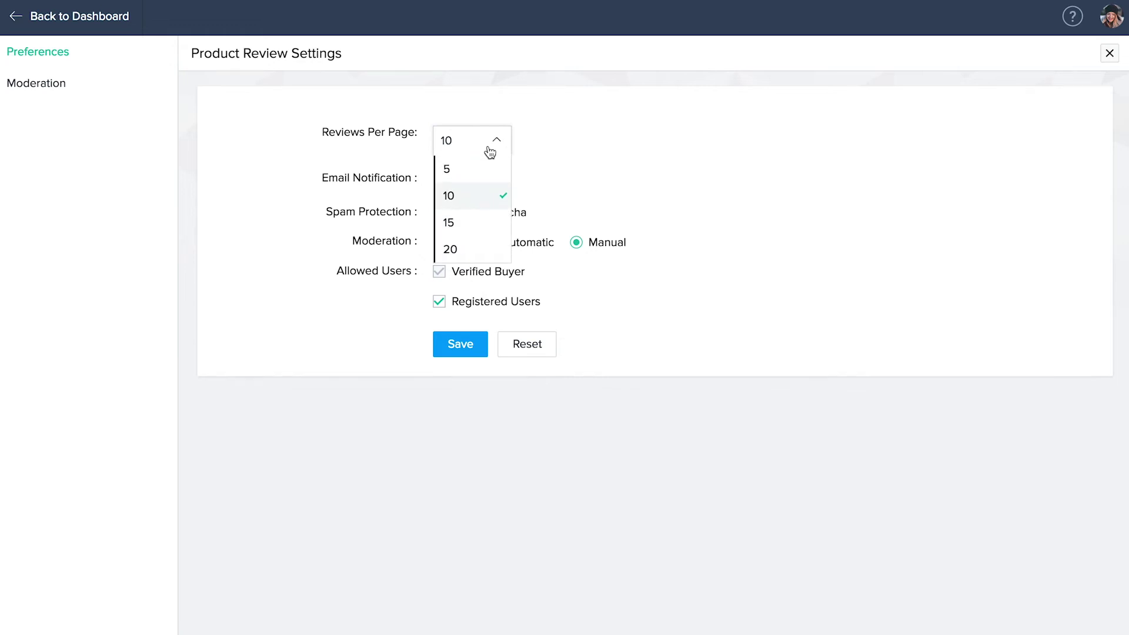
{"action": "left_click", "coordinate": [450, 177]}
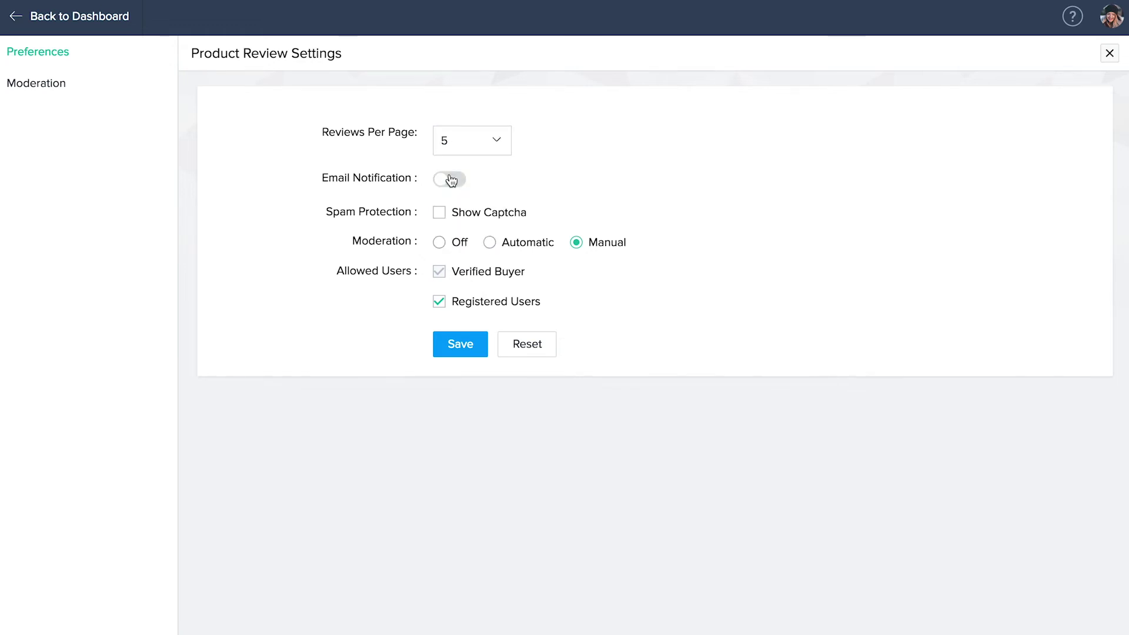
{"action": "left_click", "coordinate": [444, 184]}
{"action": "left_click", "coordinate": [440, 220]}
{"action": "left_click", "coordinate": [31, 102]}
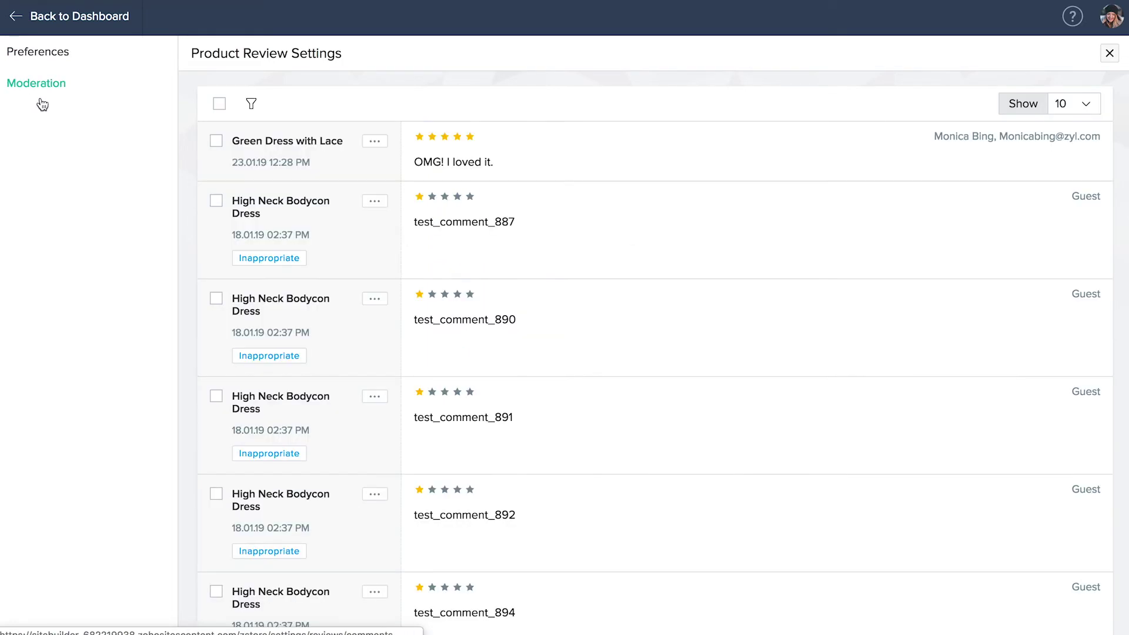
- Check the Green Dress with Lace review's actions and the status filter, then return to Preferences
{"action": "left_click", "coordinate": [375, 144]}
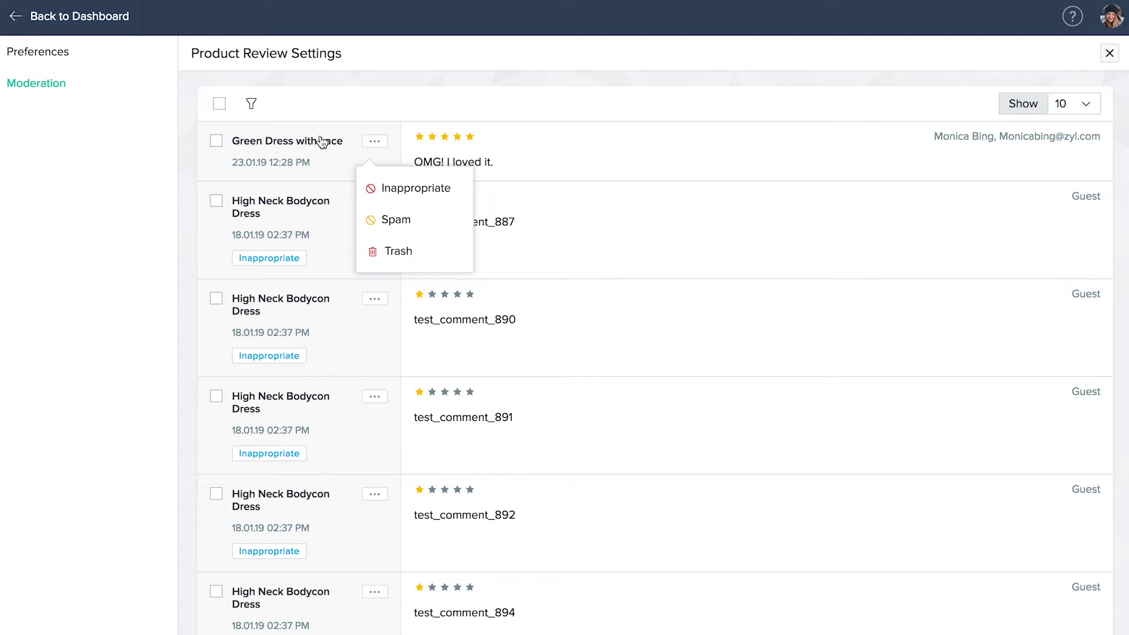
{"action": "left_click", "coordinate": [252, 105]}
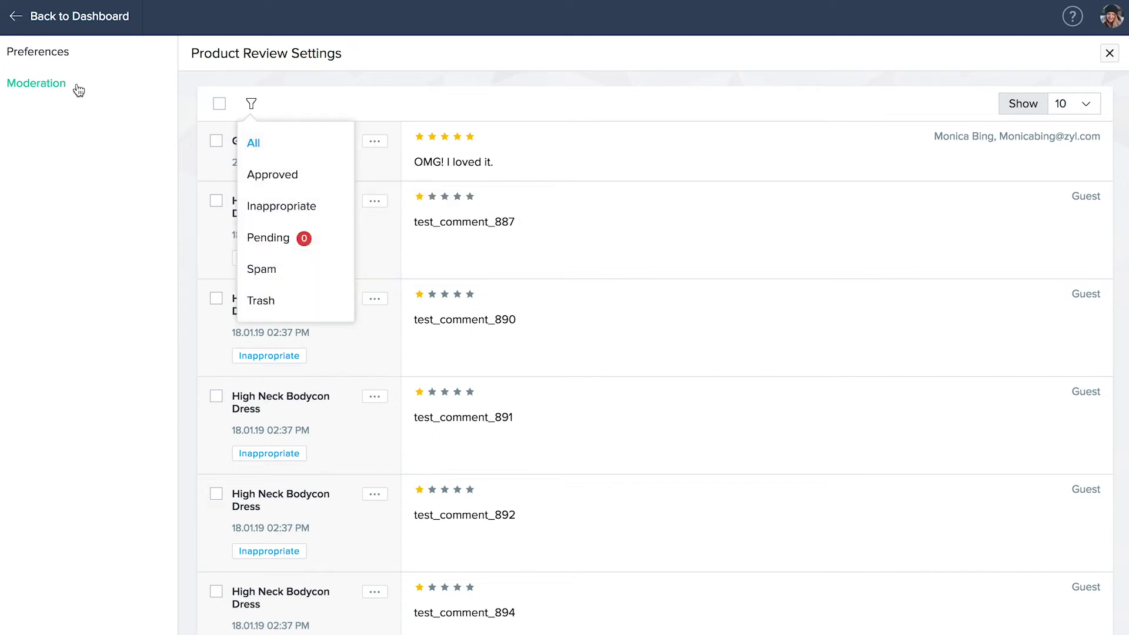
{"action": "left_click", "coordinate": [41, 60]}
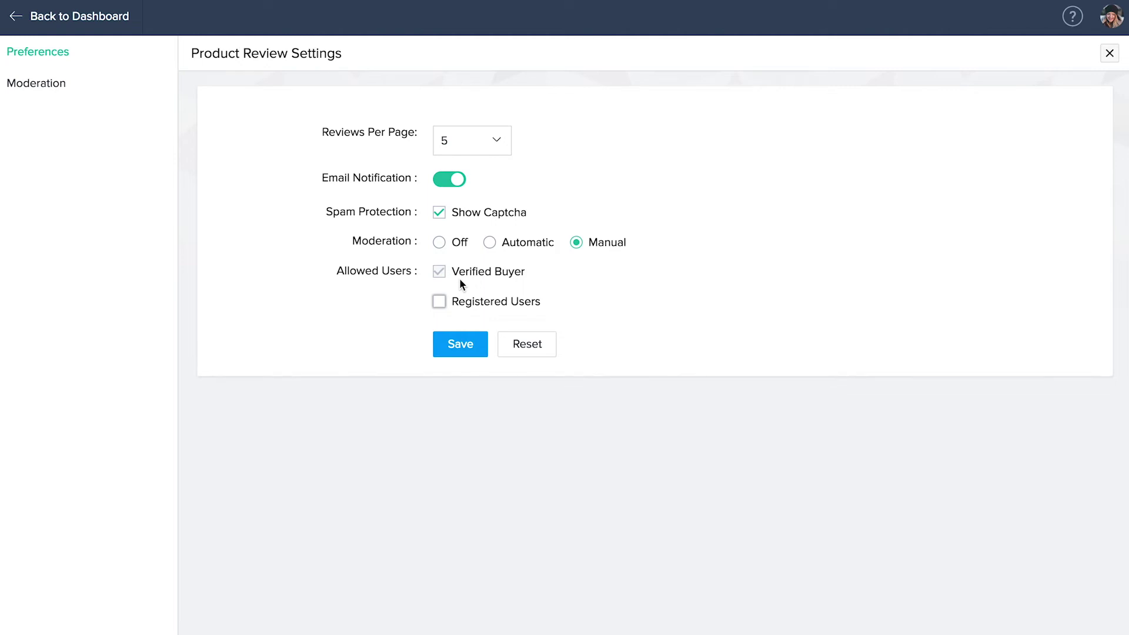
- Allow Registered Users to post reviews, save the review settings, and close the panel
{"action": "left_click", "coordinate": [438, 301]}
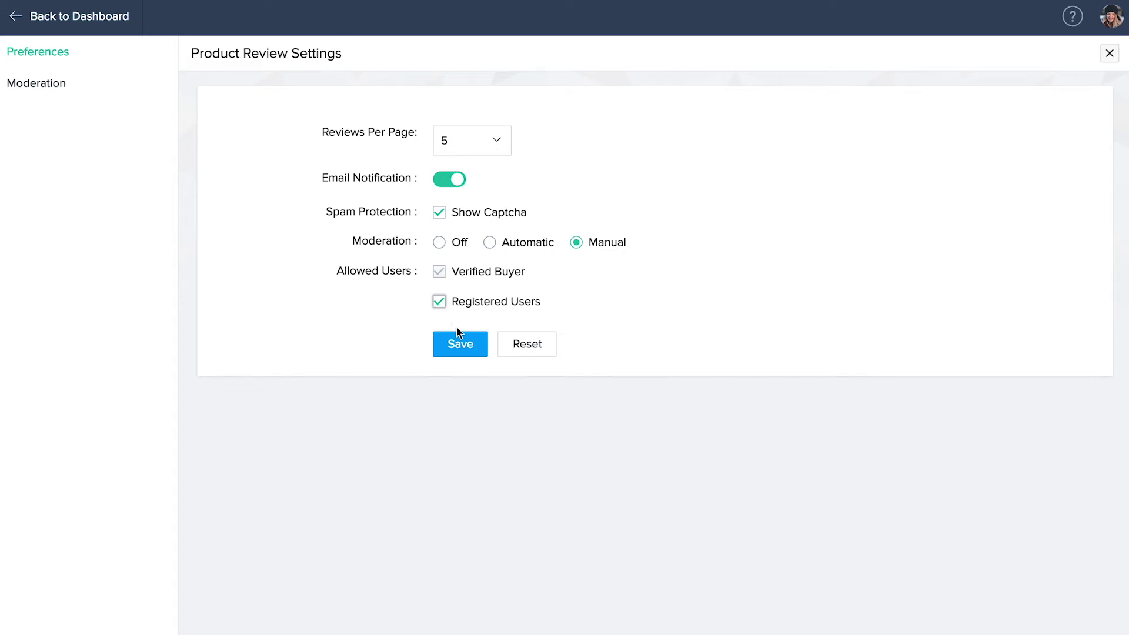
{"action": "left_click", "coordinate": [461, 355]}
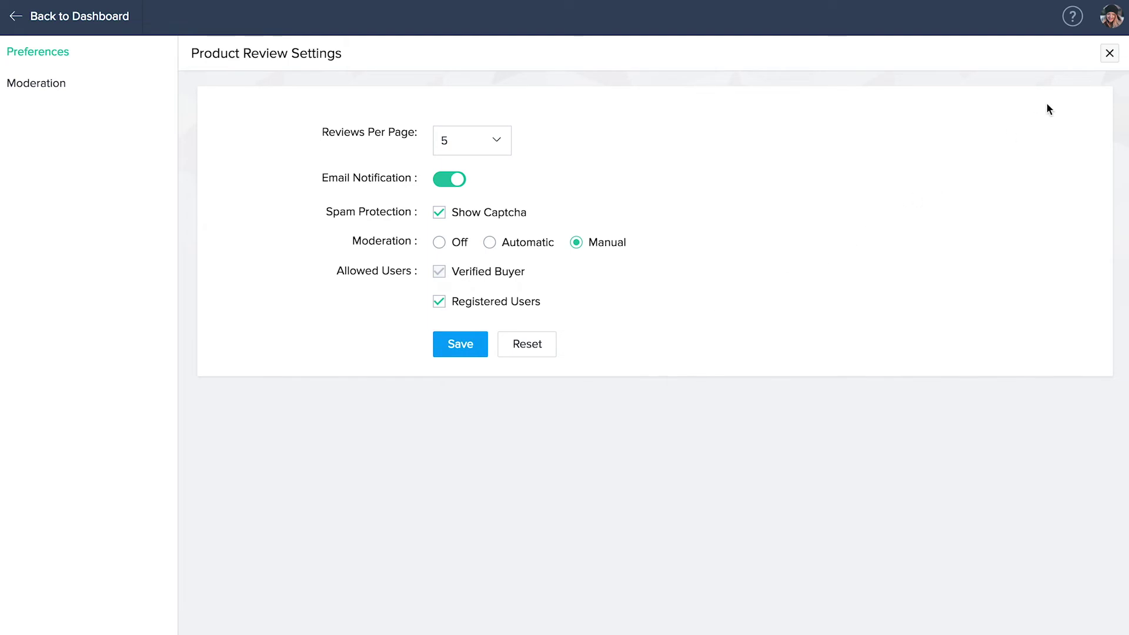
{"action": "left_click", "coordinate": [1108, 53]}
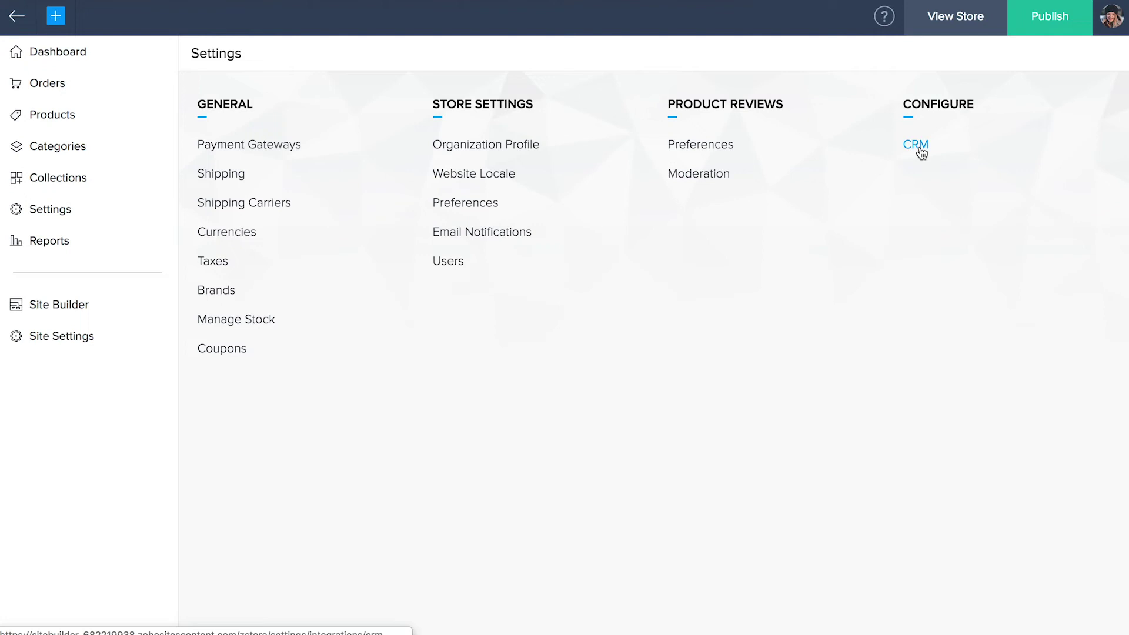
- Preview the live storefront, look over the collections, then show the Categories list
{"action": "left_click", "coordinate": [921, 153]}
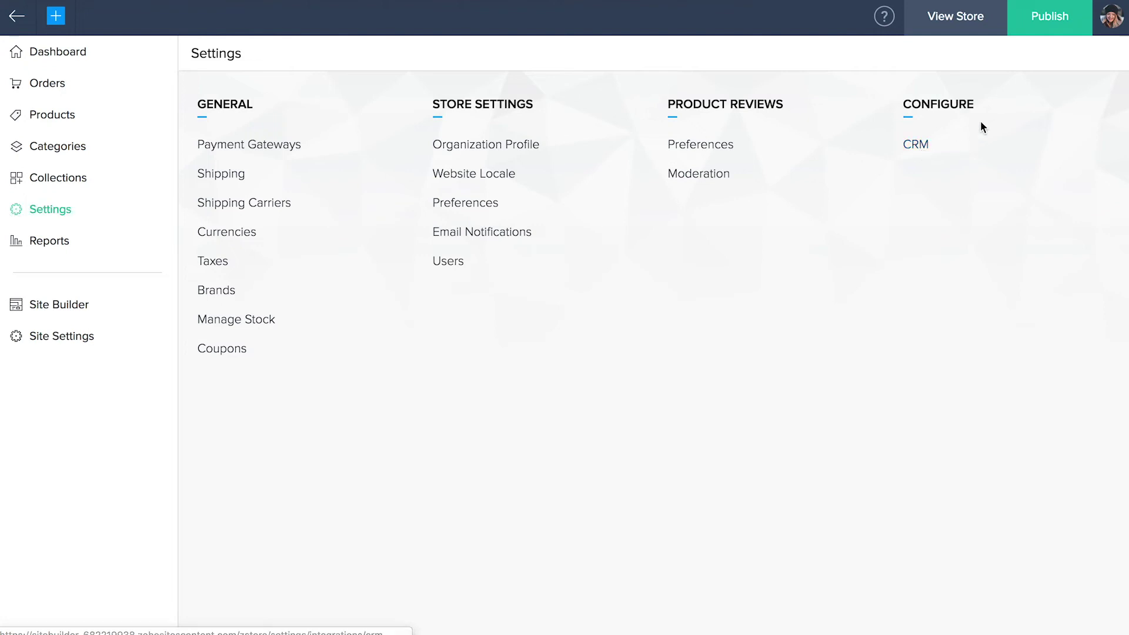
{"action": "left_click", "coordinate": [1047, 34]}
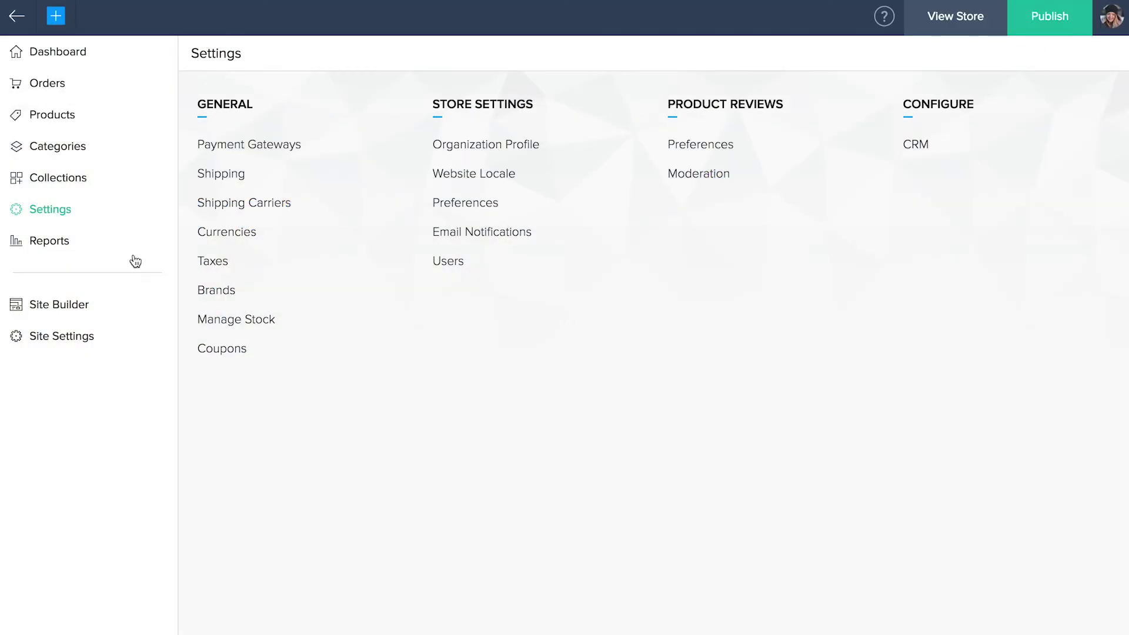
{"action": "left_click", "coordinate": [55, 186]}
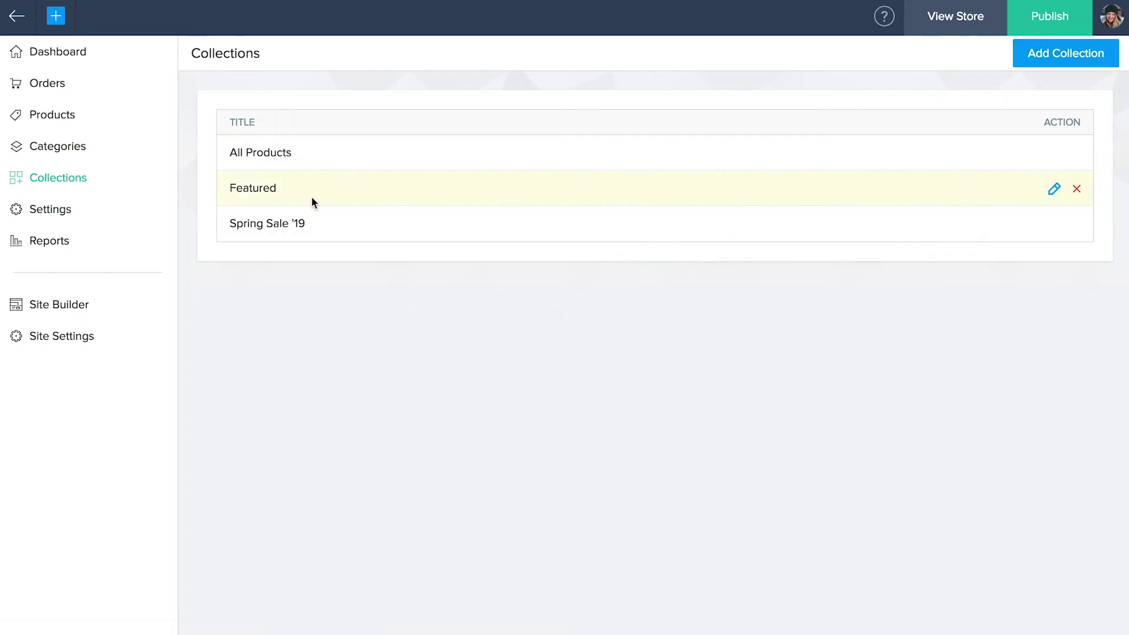
{"action": "left_click", "coordinate": [48, 156]}
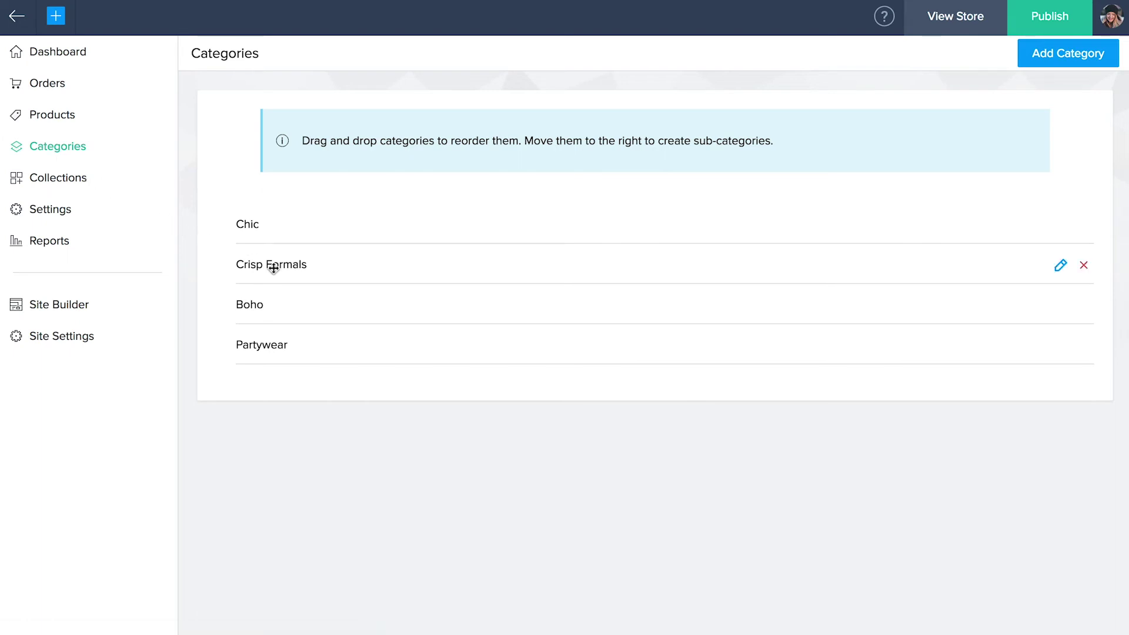
- Move Crisp Formals to the top, nest Chic under it, and save the Crisp Formals category
{"action": "left_click_drag", "start_coordinate": [273, 268], "coordinate": [275, 225]}
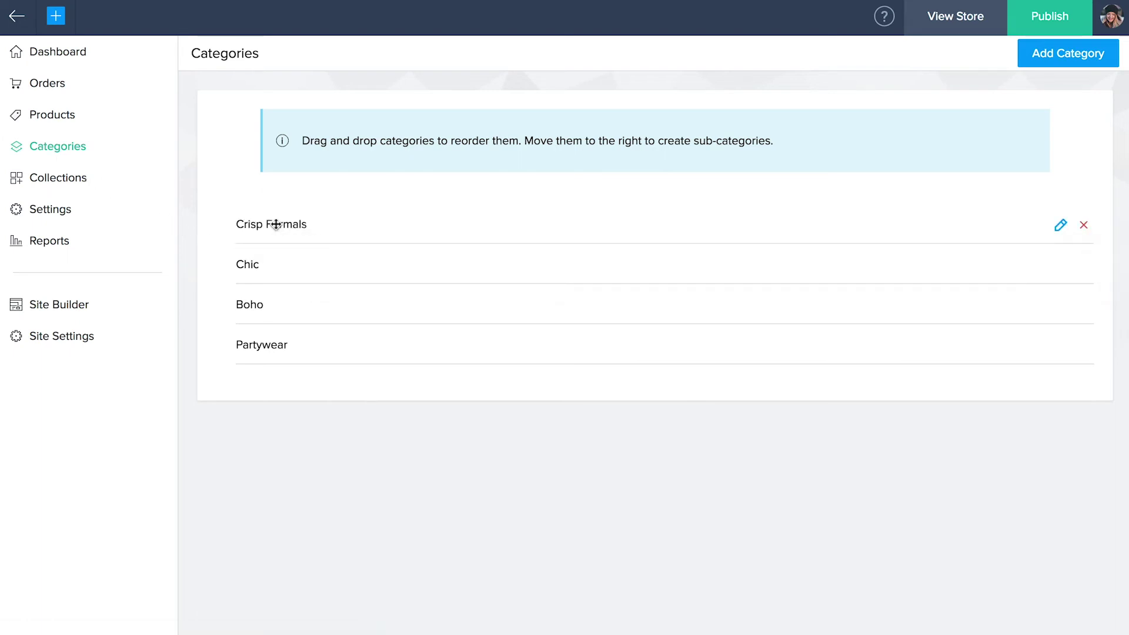
{"action": "left_click_drag", "start_coordinate": [247, 264], "coordinate": [268, 270]}
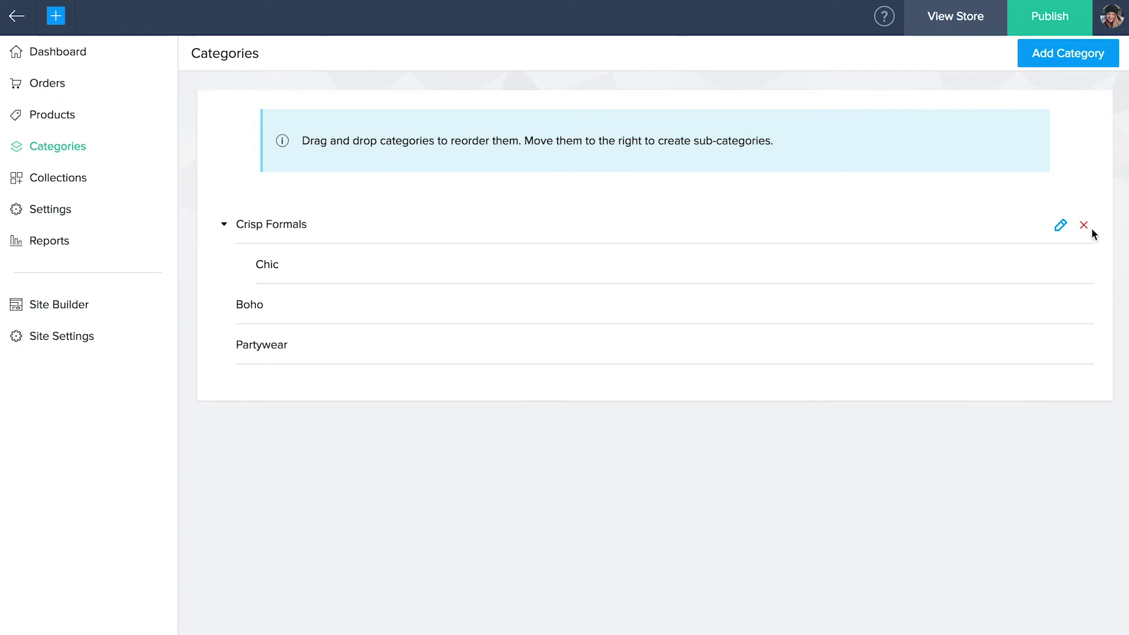
{"action": "left_click", "coordinate": [1061, 225]}
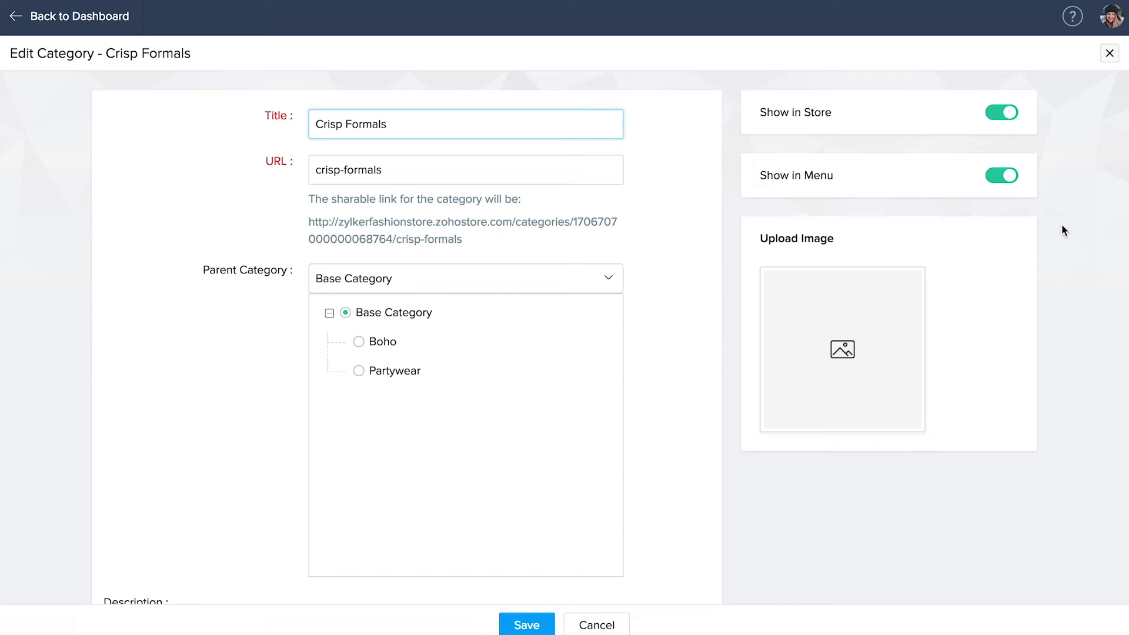
{"action": "scroll", "coordinate": [959, 351], "scroll_direction": "down", "scroll_amount": 1}
{"action": "scroll", "coordinate": [959, 351], "scroll_direction": "down", "scroll_amount": 8}
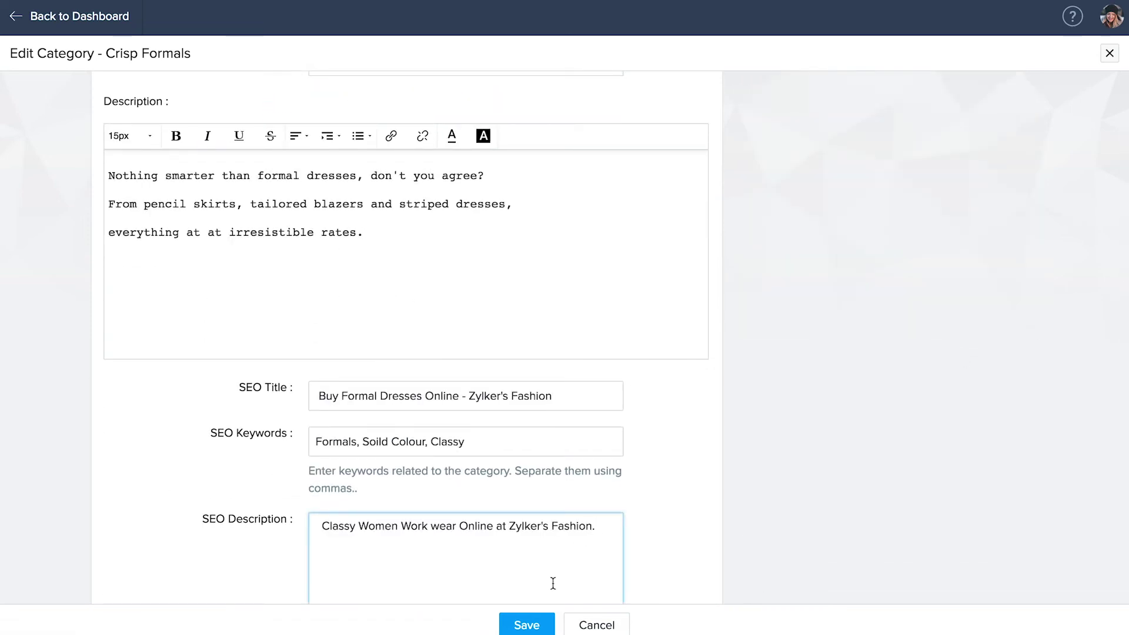
{"action": "left_click", "coordinate": [526, 625]}
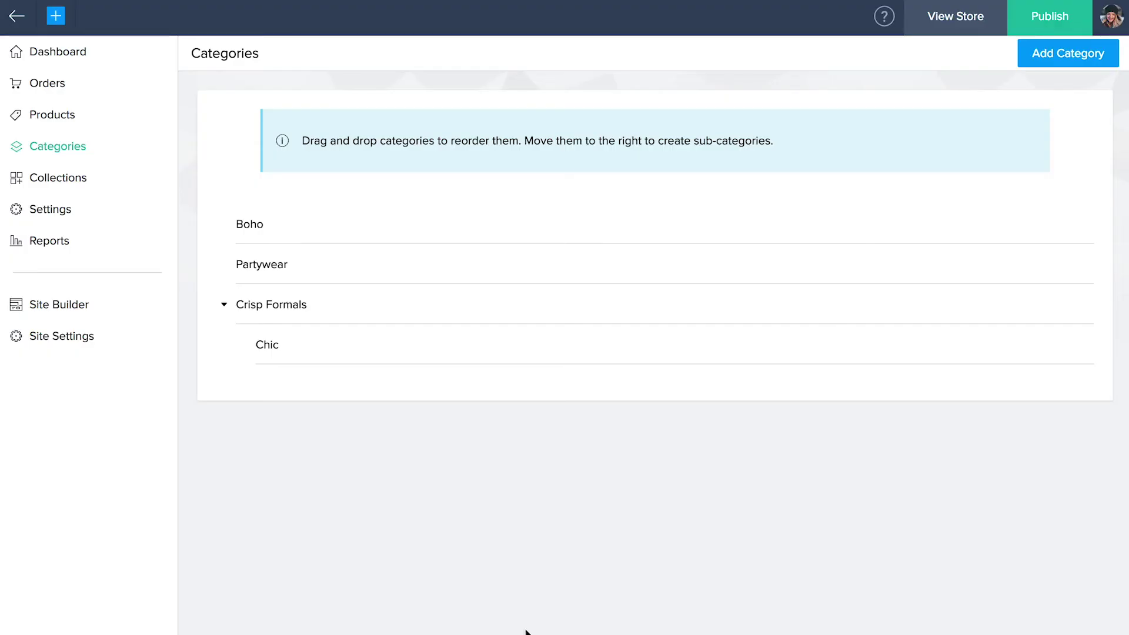
{"action": "left_click", "coordinate": [45, 96]}
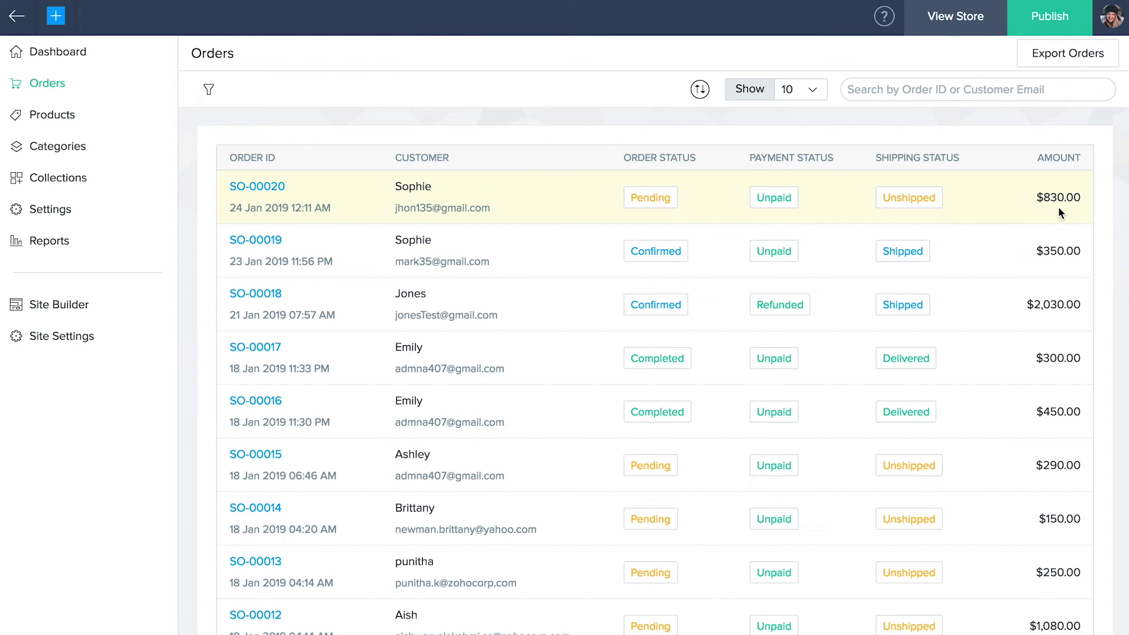
- Export orders dated 2019-01-25 to 2019-01-30 as a CSV file protected with a password
{"action": "left_click", "coordinate": [1059, 66]}
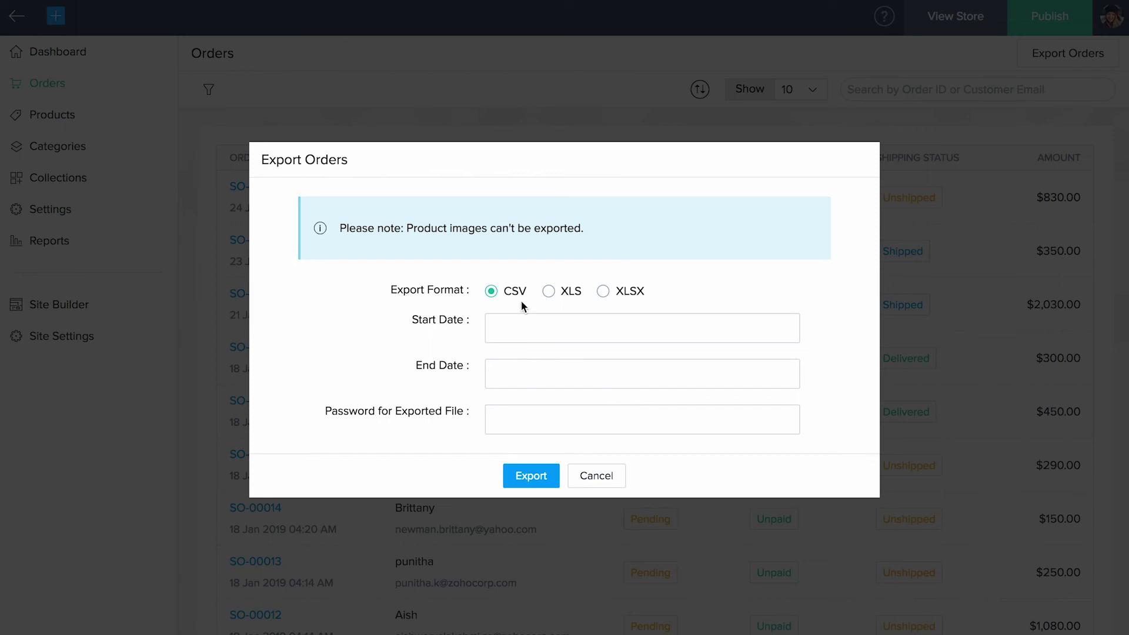
{"action": "left_click", "coordinate": [506, 327]}
{"action": "key", "text": "Tab"}
{"action": "key", "text": "Tab"}
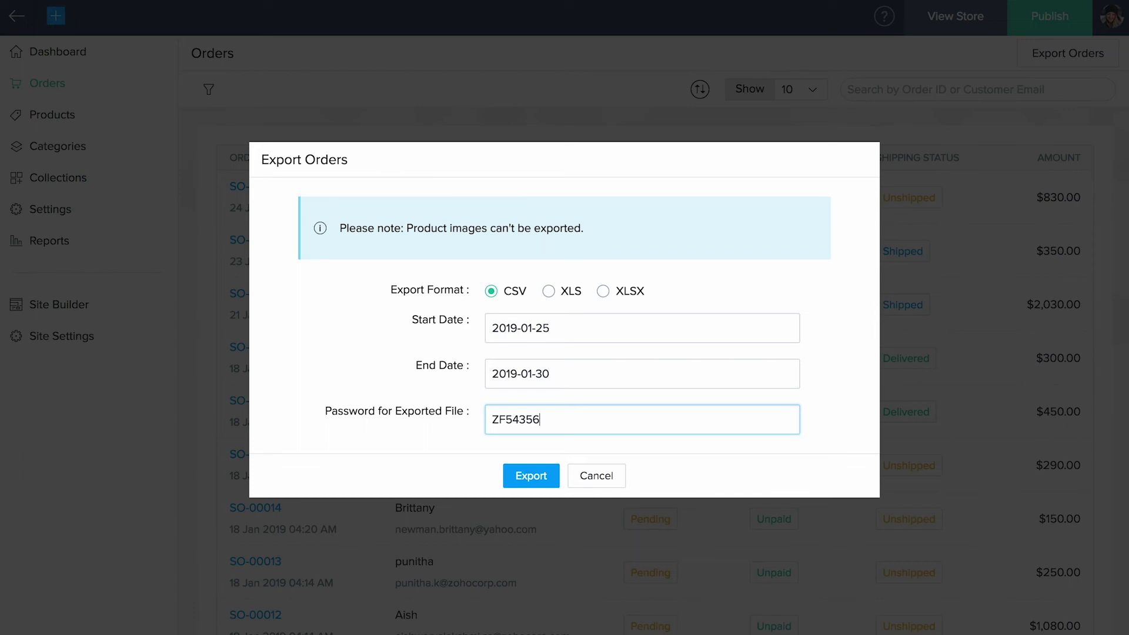
{"action": "left_click", "coordinate": [529, 478]}
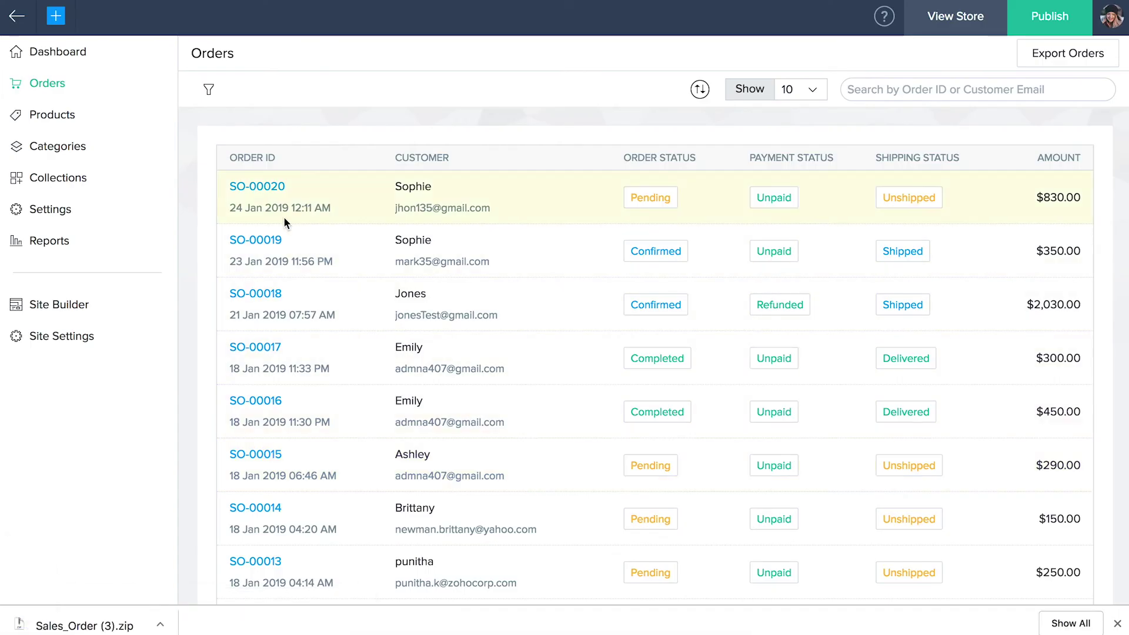
- Open the pending $830 order and confirm it
{"action": "left_click", "coordinate": [258, 188]}
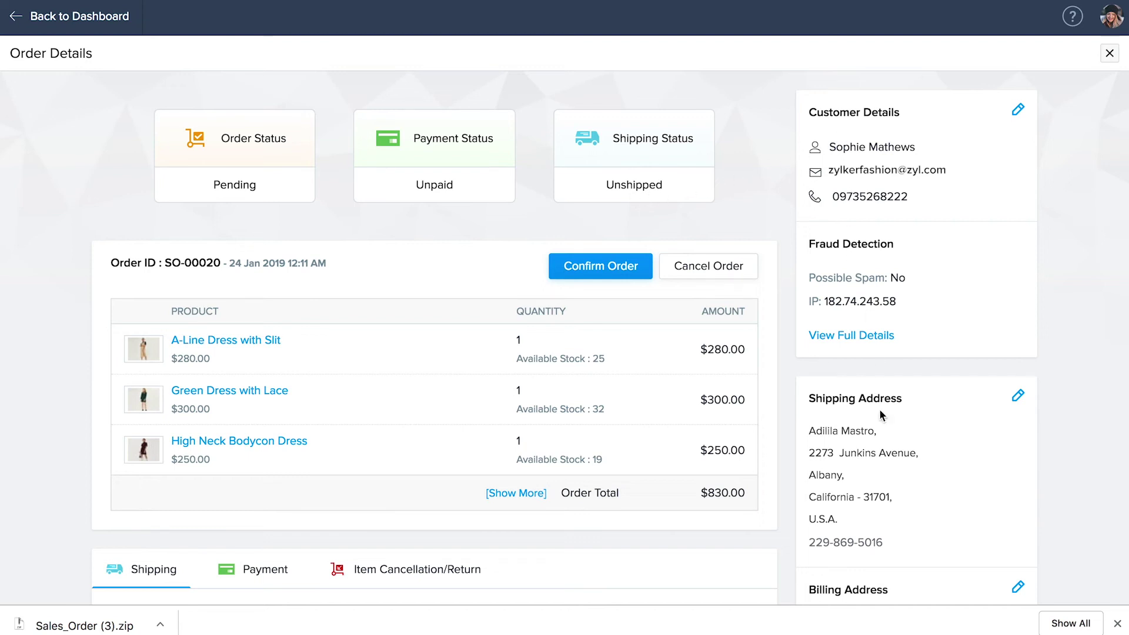
{"action": "scroll", "coordinate": [879, 409], "scroll_direction": "down", "scroll_amount": 6}
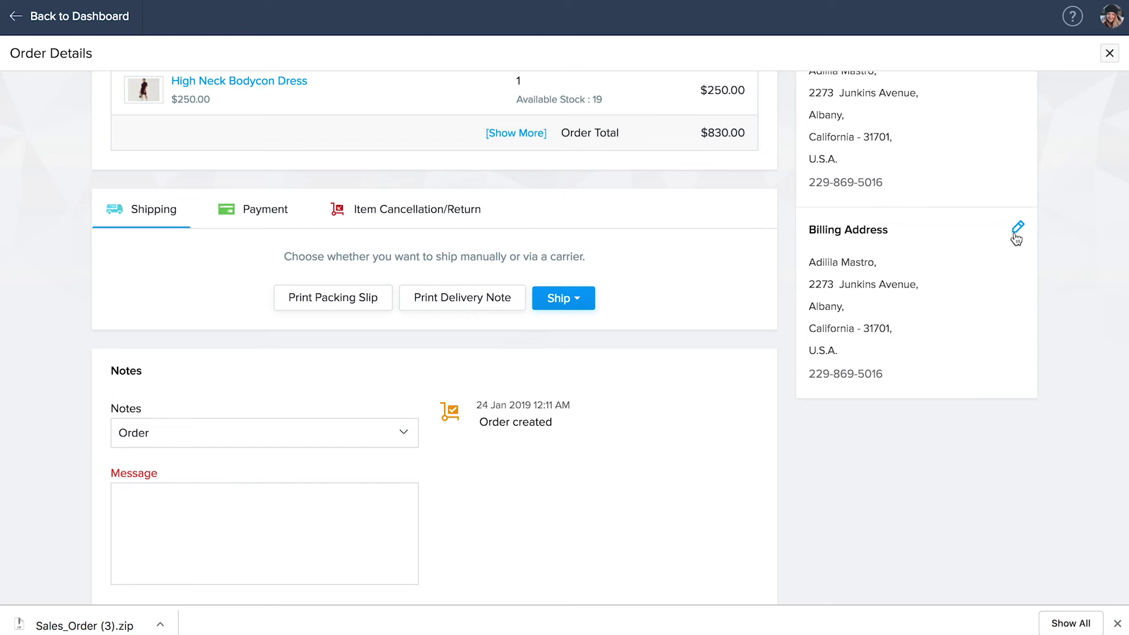
{"action": "scroll", "coordinate": [1016, 238], "scroll_direction": "up", "scroll_amount": 3}
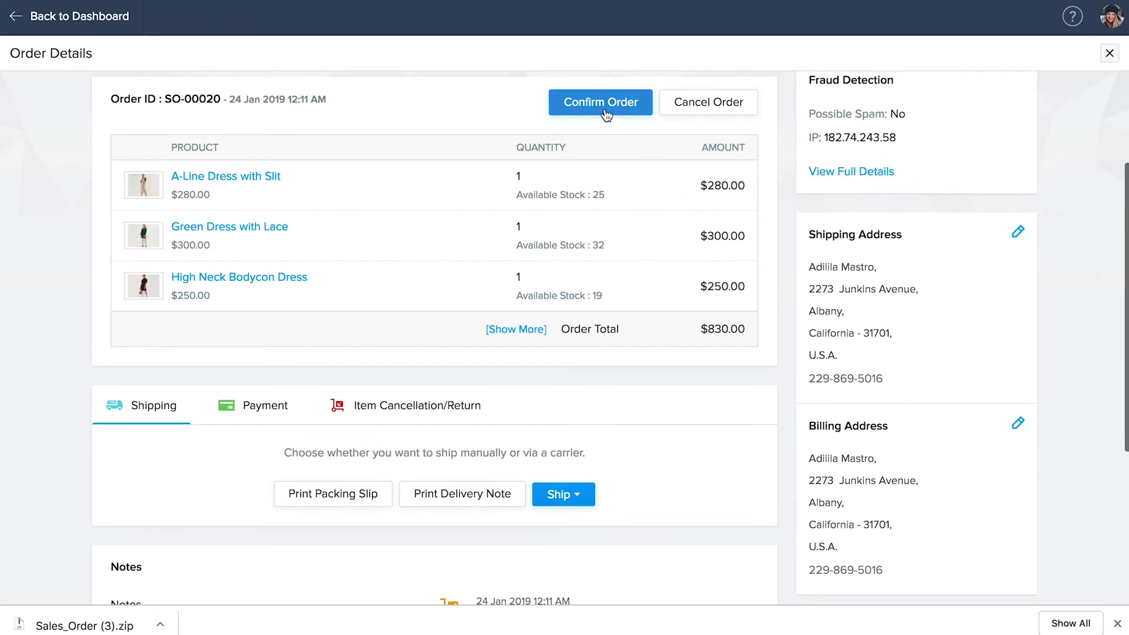
{"action": "left_click", "coordinate": [603, 113]}
{"action": "left_click", "coordinate": [530, 355]}
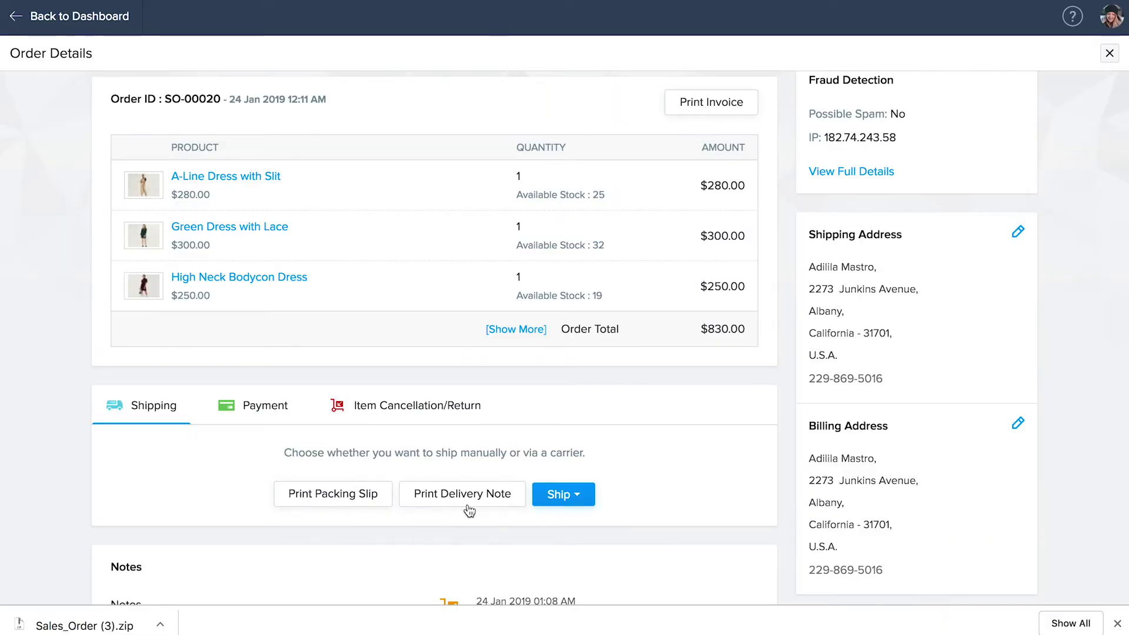
- Ship the order manually via USPS, service HDL, with a tracking number and dispatch date 2019-01-25
{"action": "left_click", "coordinate": [565, 501]}
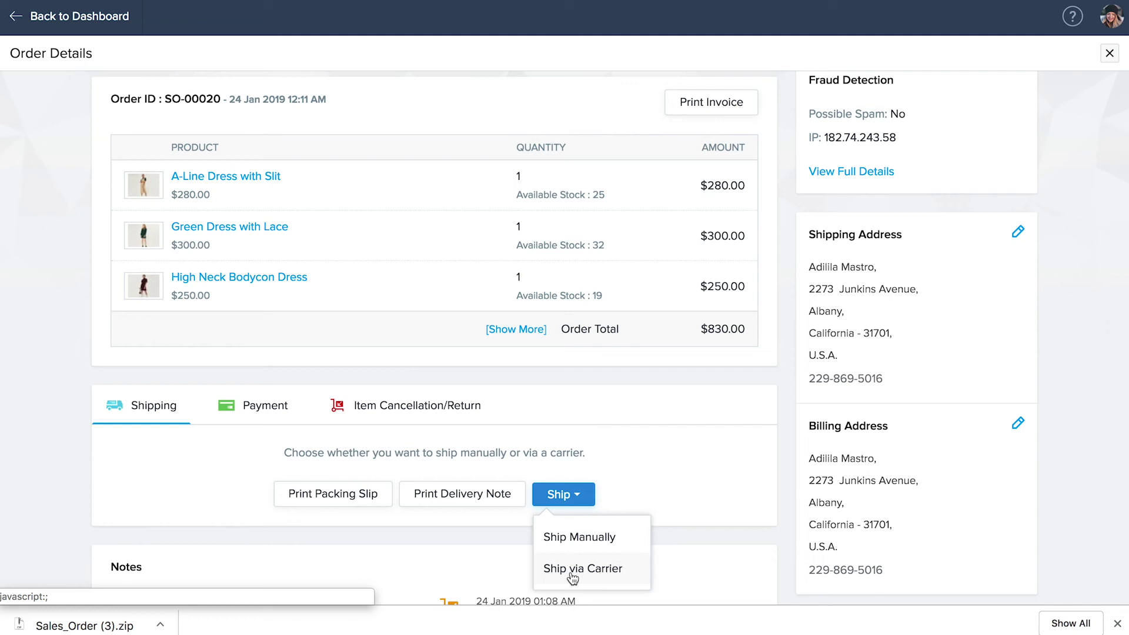
{"action": "left_click", "coordinate": [578, 536]}
{"action": "left_click", "coordinate": [536, 369]}
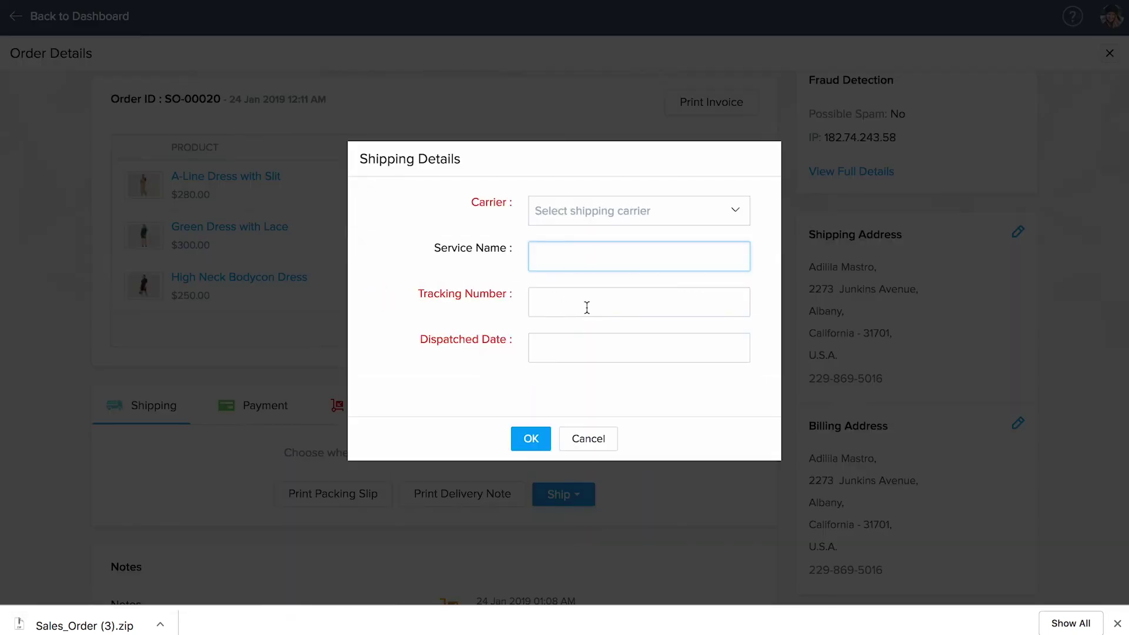
{"action": "left_click", "coordinate": [617, 212]}
{"action": "left_click", "coordinate": [612, 247]}
{"action": "left_click", "coordinate": [611, 249]}
{"action": "type", "text": "HDL"}
{"action": "key", "text": "Tab"}
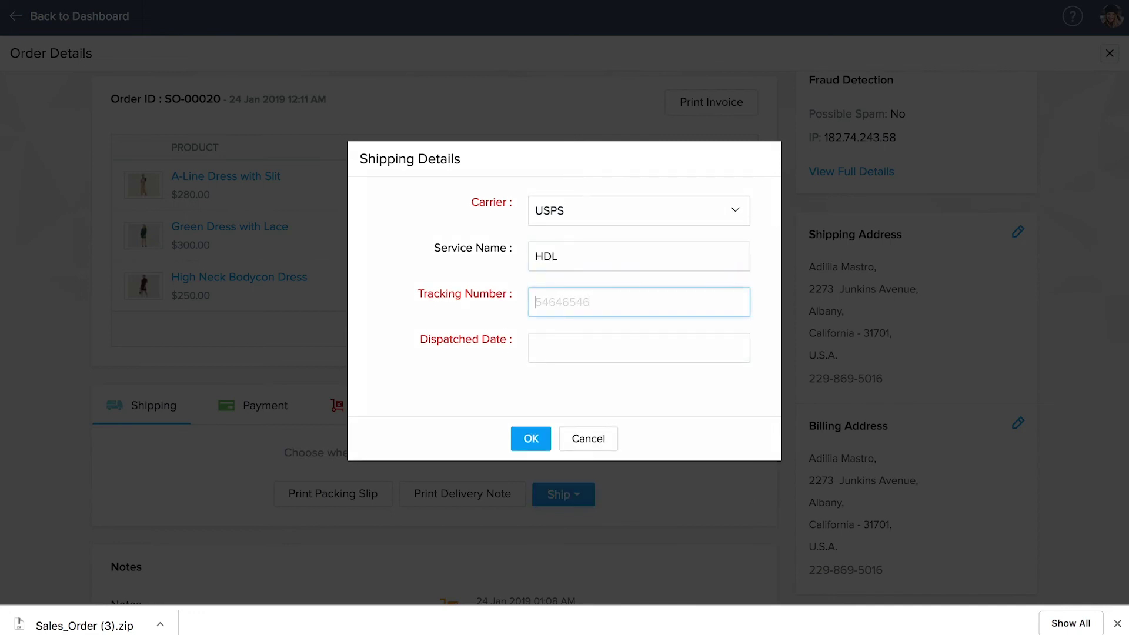
{"action": "type", "text": "54646546"}
{"action": "left_click", "coordinate": [665, 361]}
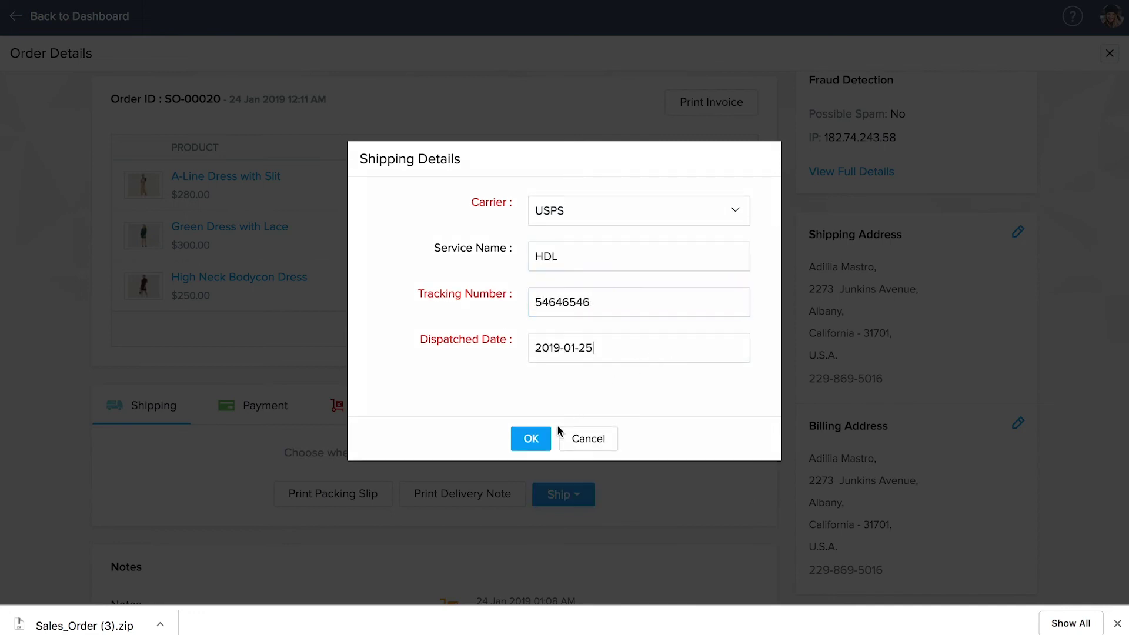
{"action": "left_click", "coordinate": [533, 444]}
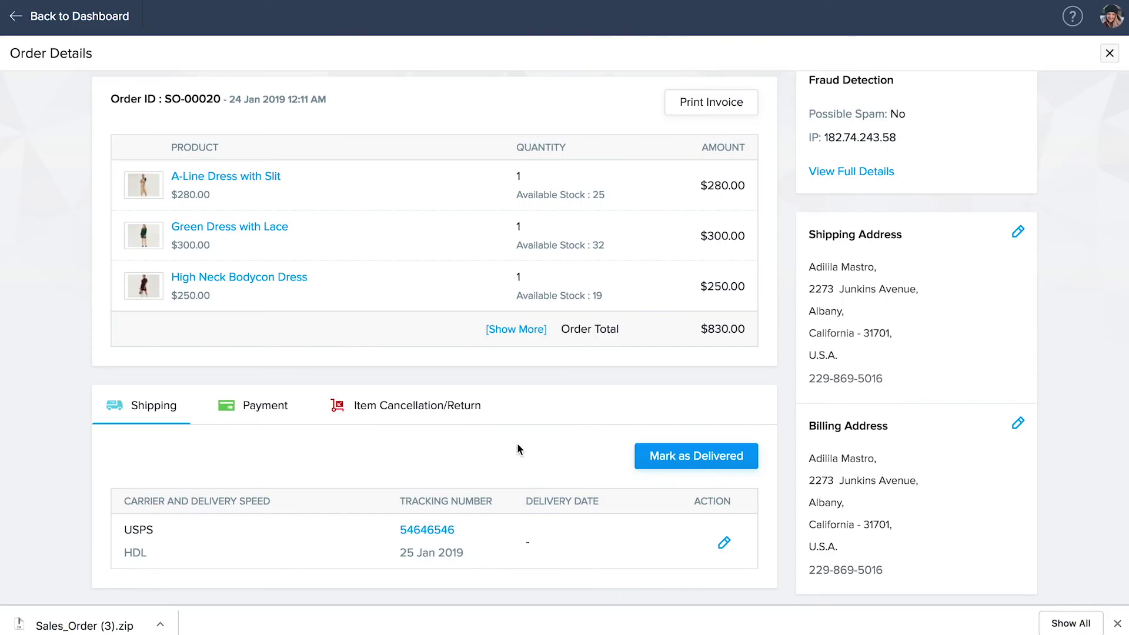
{"action": "left_click", "coordinate": [421, 415]}
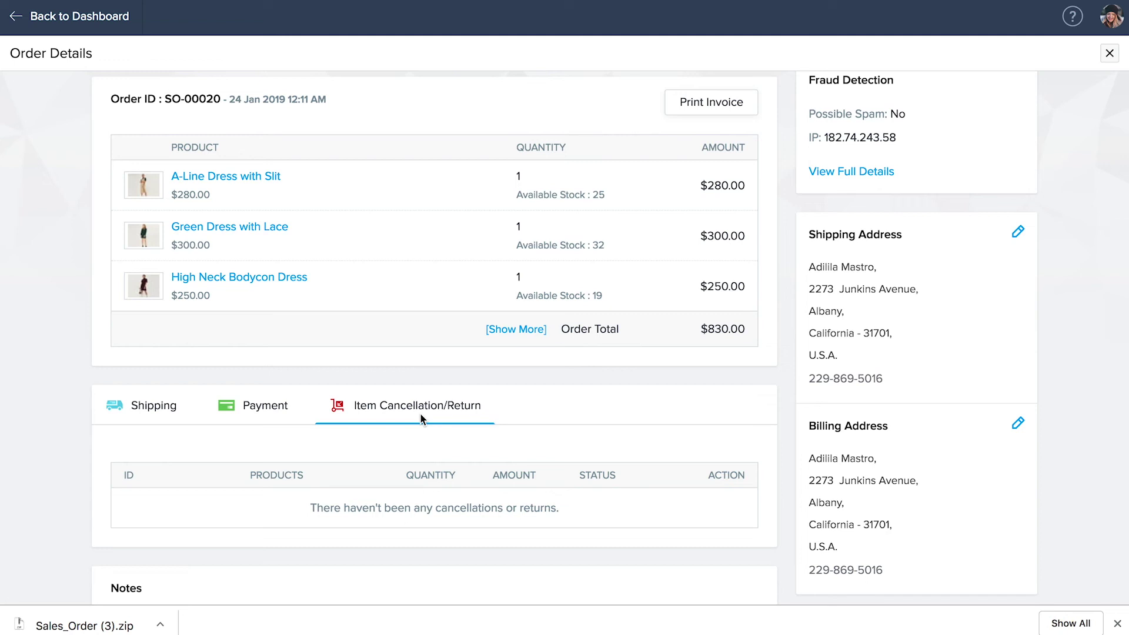
- Mark order SO-00020 as paid, recording the $830 cash payment
{"action": "left_click", "coordinate": [265, 420]}
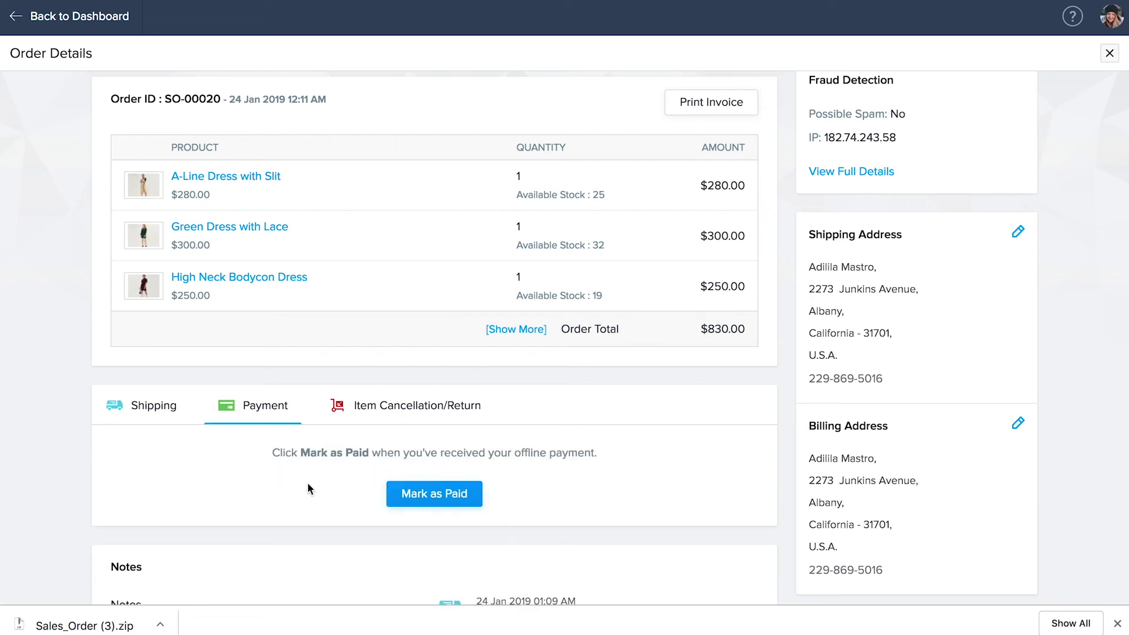
{"action": "left_click", "coordinate": [427, 503]}
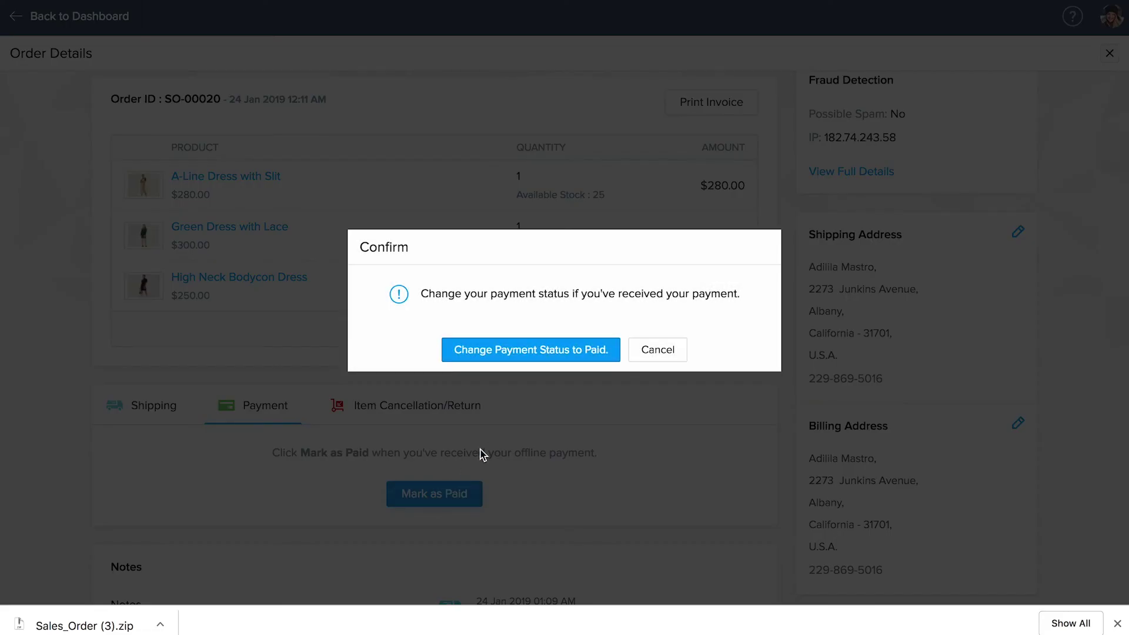
{"action": "left_click", "coordinate": [532, 351]}
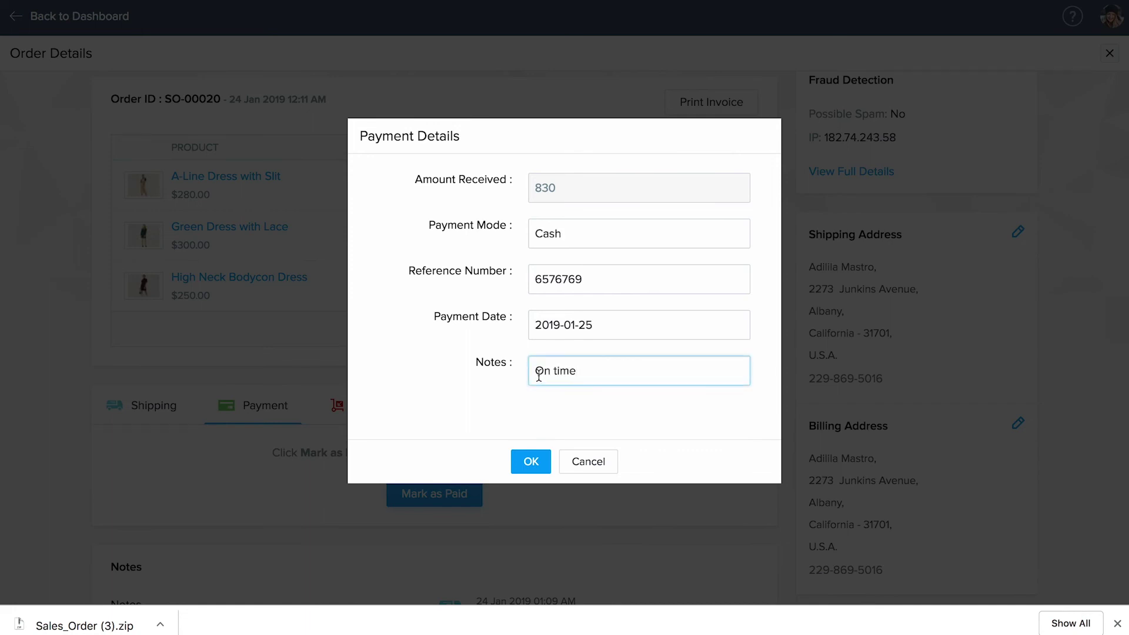
{"action": "left_click", "coordinate": [530, 462]}
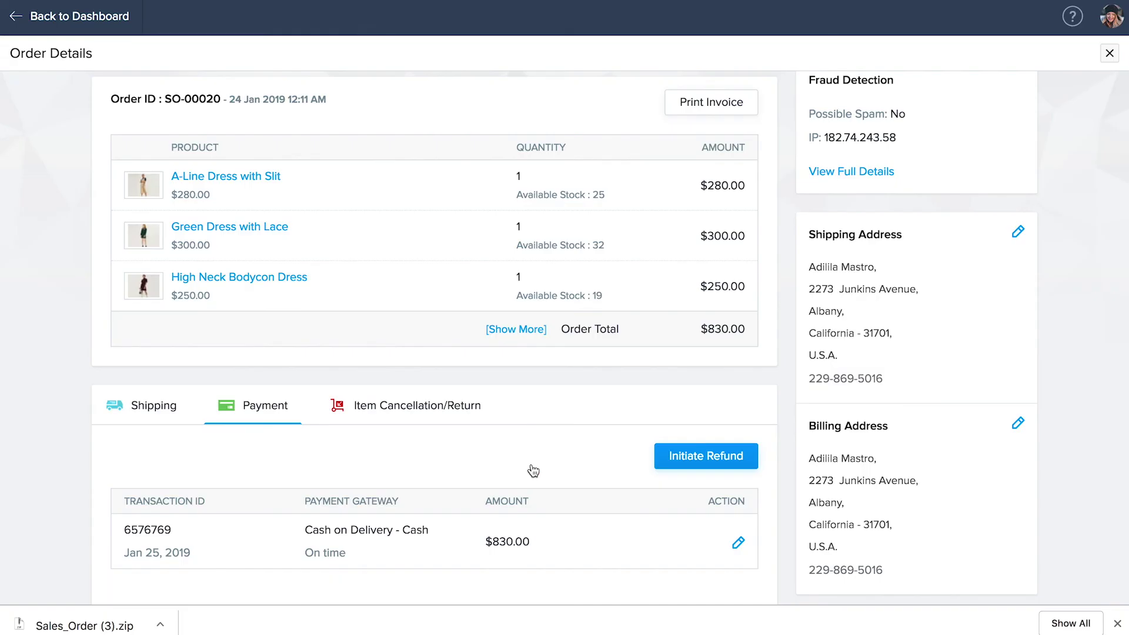
- Start a refund for the order, then cancel it so no refund is recorded
{"action": "left_click", "coordinate": [700, 471]}
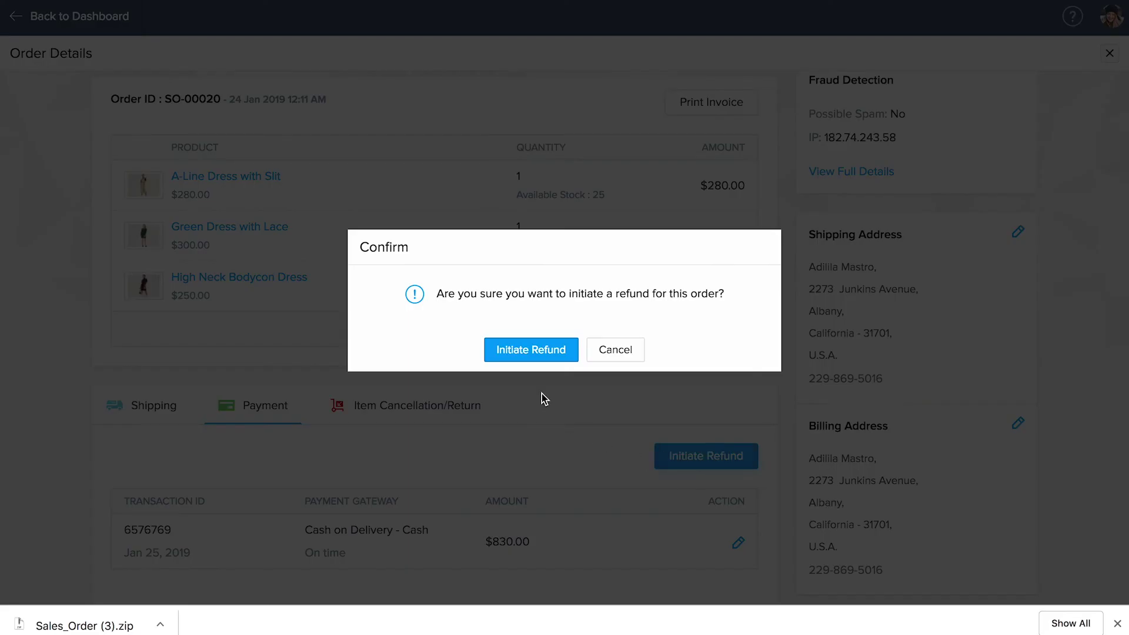
{"action": "left_click", "coordinate": [531, 353]}
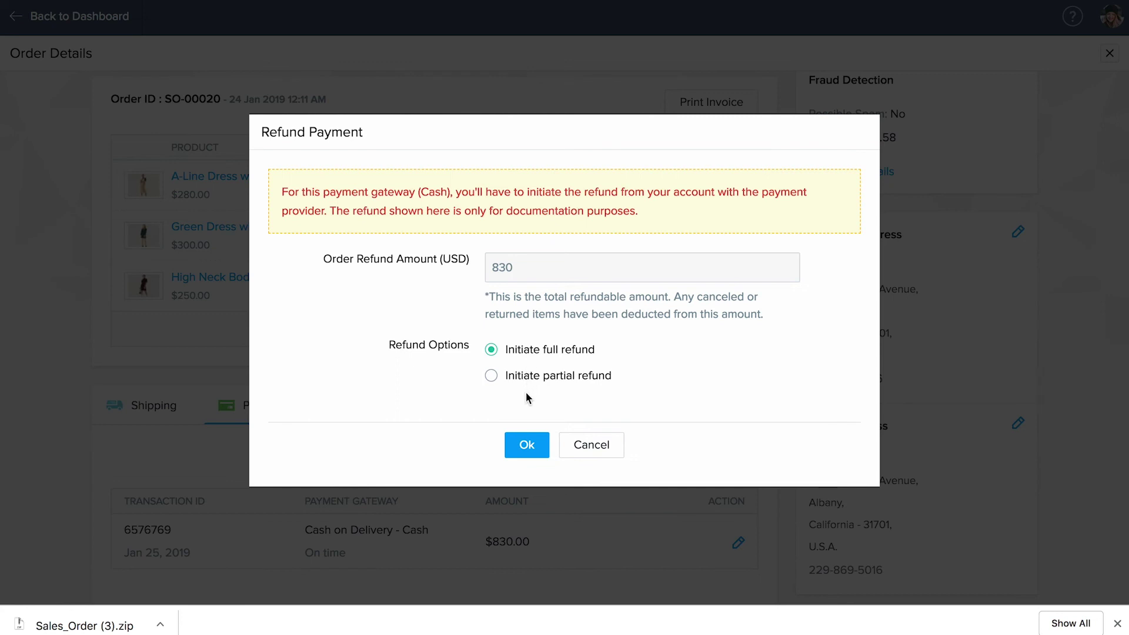
{"action": "left_click", "coordinate": [593, 454]}
{"action": "scroll", "coordinate": [594, 459], "scroll_direction": "down", "scroll_amount": 4}
{"action": "scroll", "coordinate": [595, 459], "scroll_direction": "down", "scroll_amount": 5}
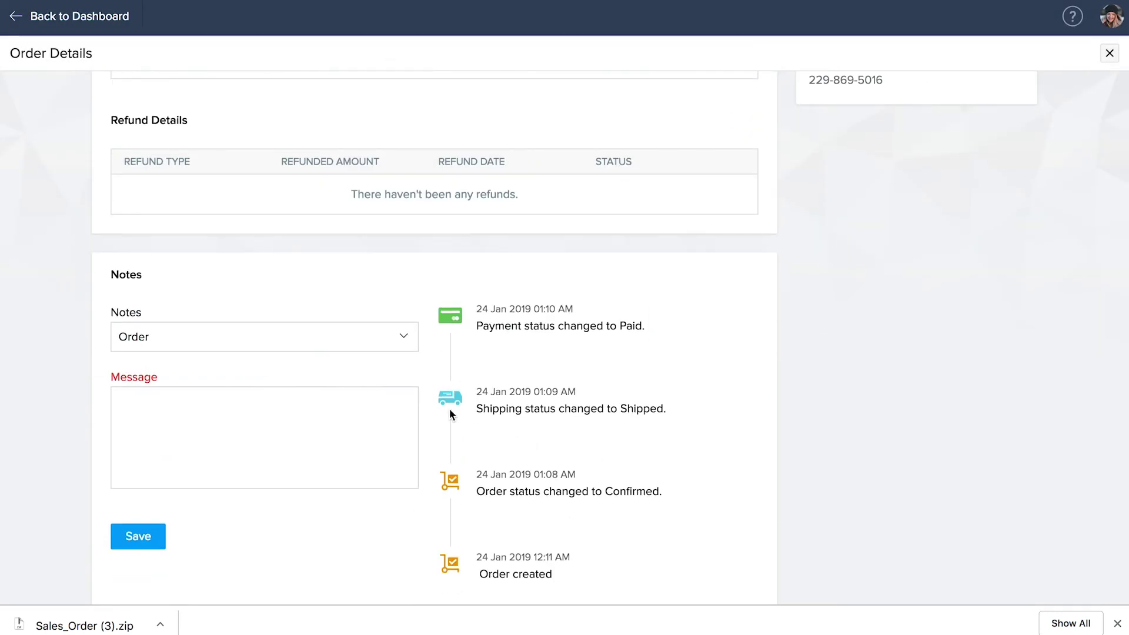
- Add the Order-type note "Handle with care." to the order timeline
{"action": "left_click", "coordinate": [403, 340]}
{"action": "left_click", "coordinate": [403, 340]}
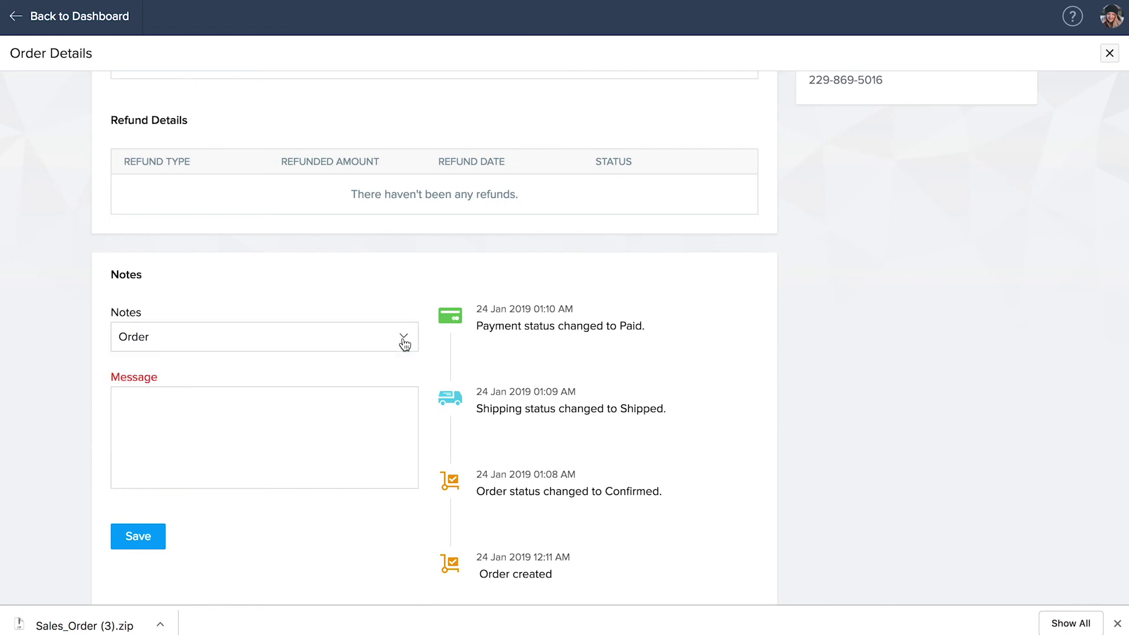
{"action": "left_click", "coordinate": [146, 404]}
{"action": "type", "text": "Handle with care."}
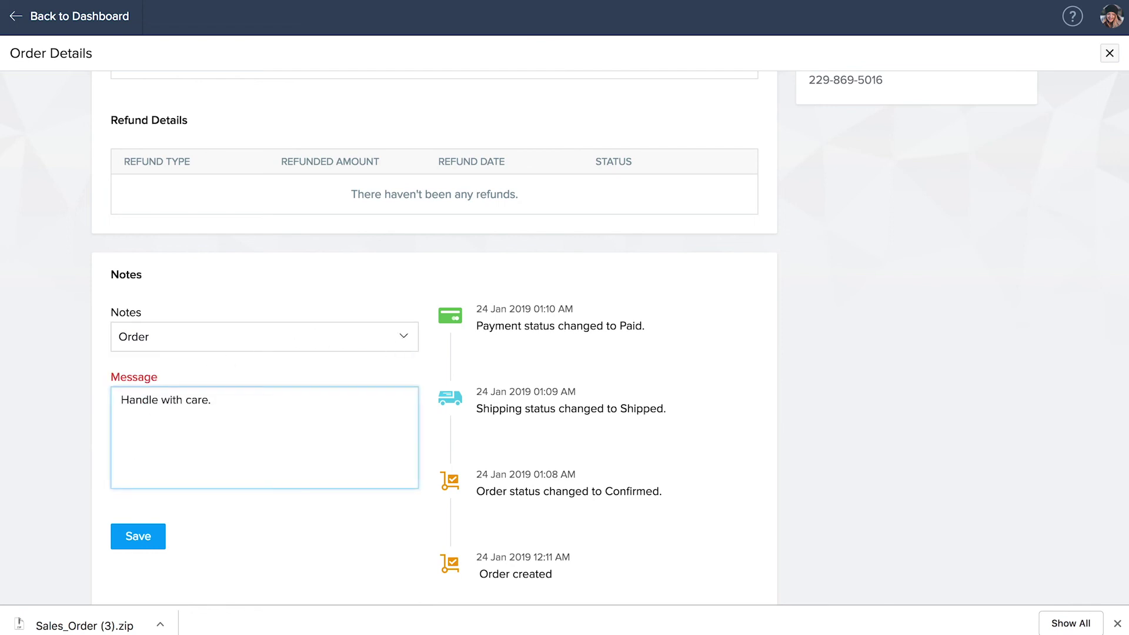
{"action": "left_click", "coordinate": [139, 538]}
- Mark the order's shipment as delivered and return to the orders list
{"action": "scroll", "coordinate": [138, 553], "scroll_direction": "up", "scroll_amount": 7}
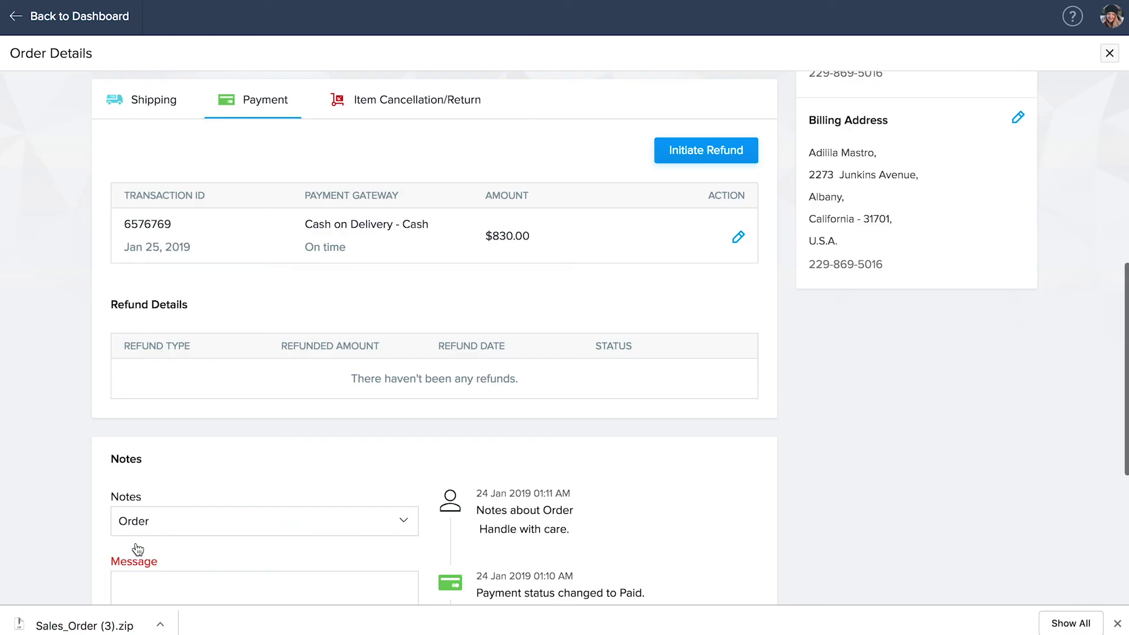
{"action": "left_click", "coordinate": [152, 357]}
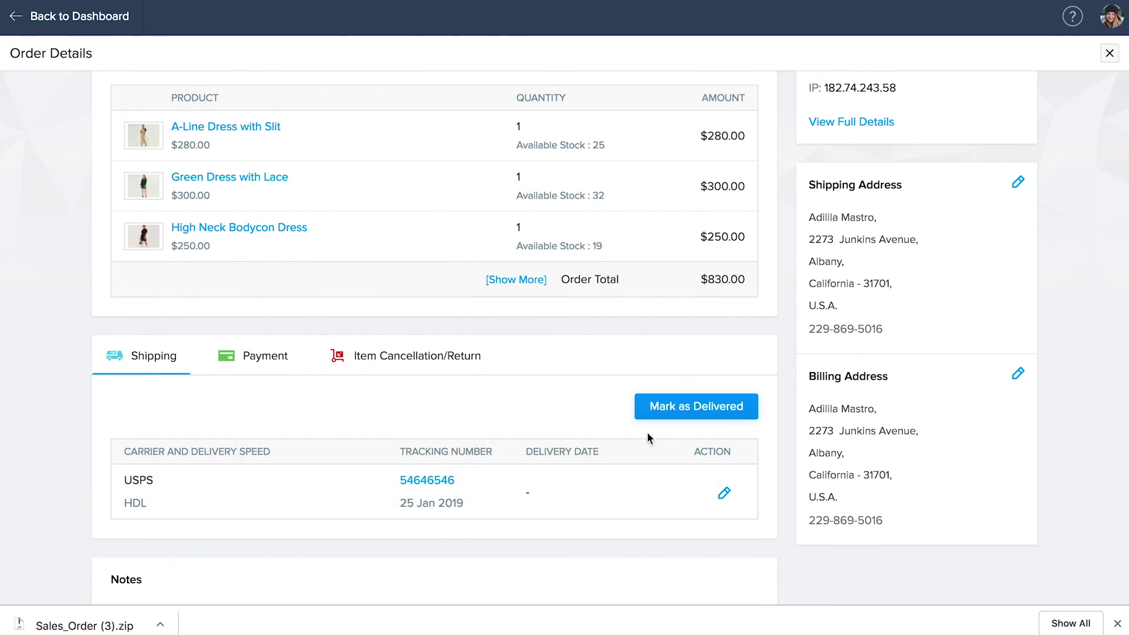
{"action": "left_click", "coordinate": [678, 412]}
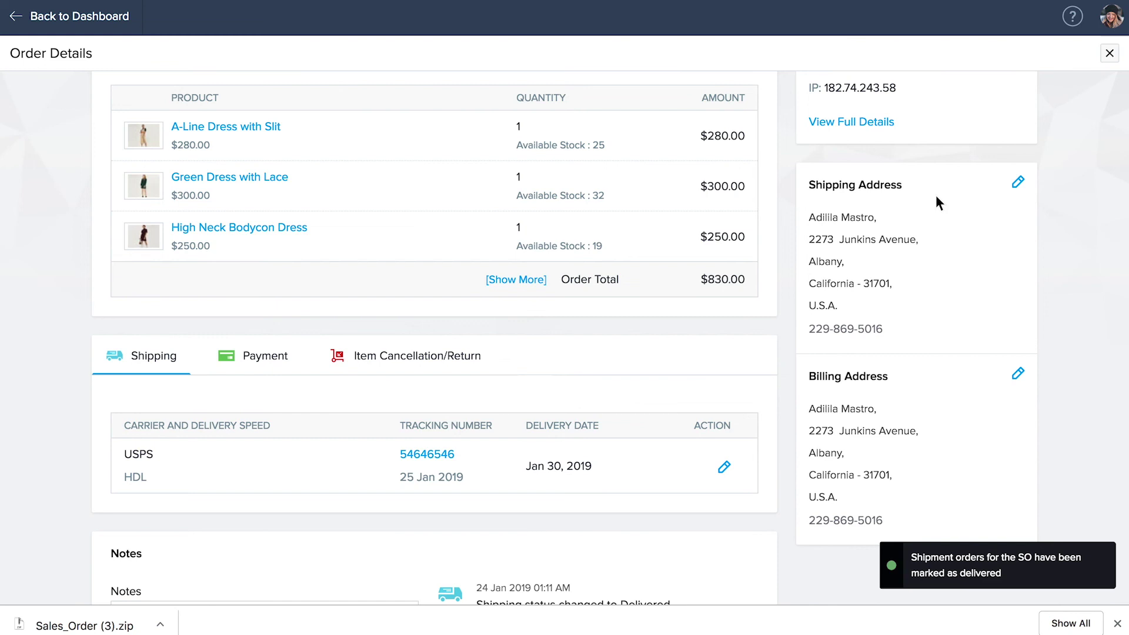
{"action": "left_click", "coordinate": [1109, 53]}
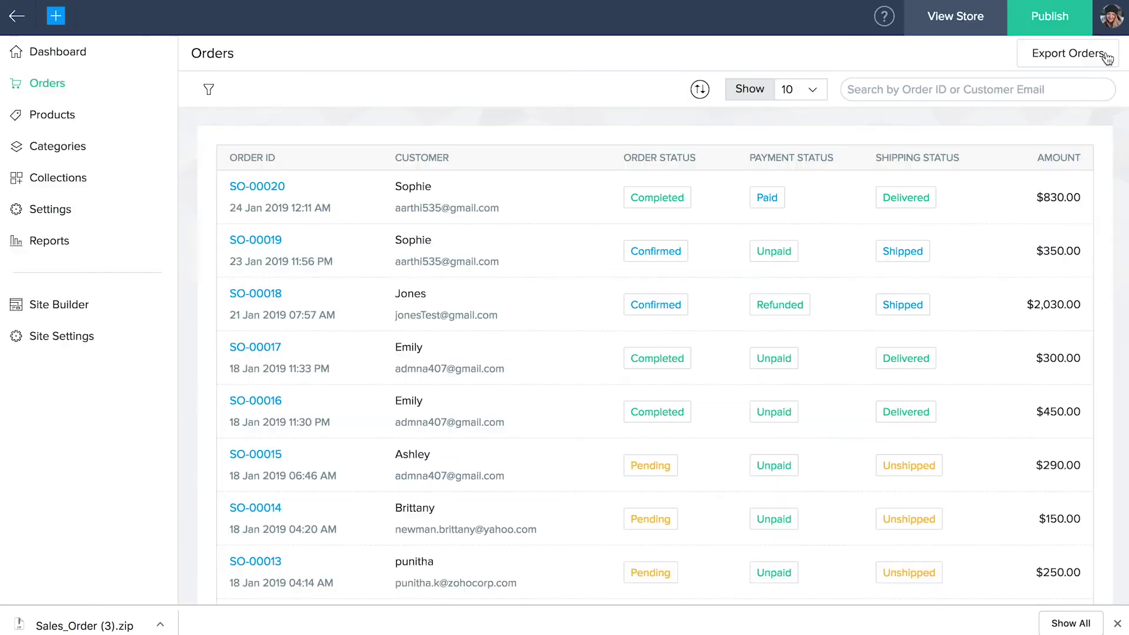
- Review the dashboard's sales chart, order status, top-selling products and visit cards
{"action": "left_click", "coordinate": [56, 64]}
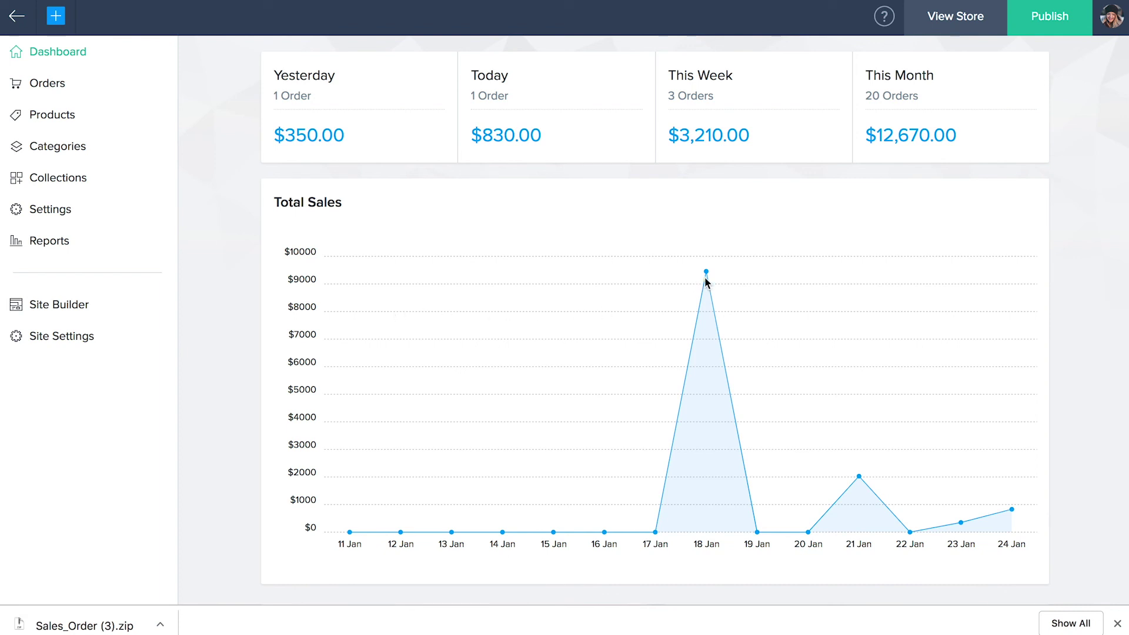
{"action": "mouse_move", "coordinate": [706, 274]}
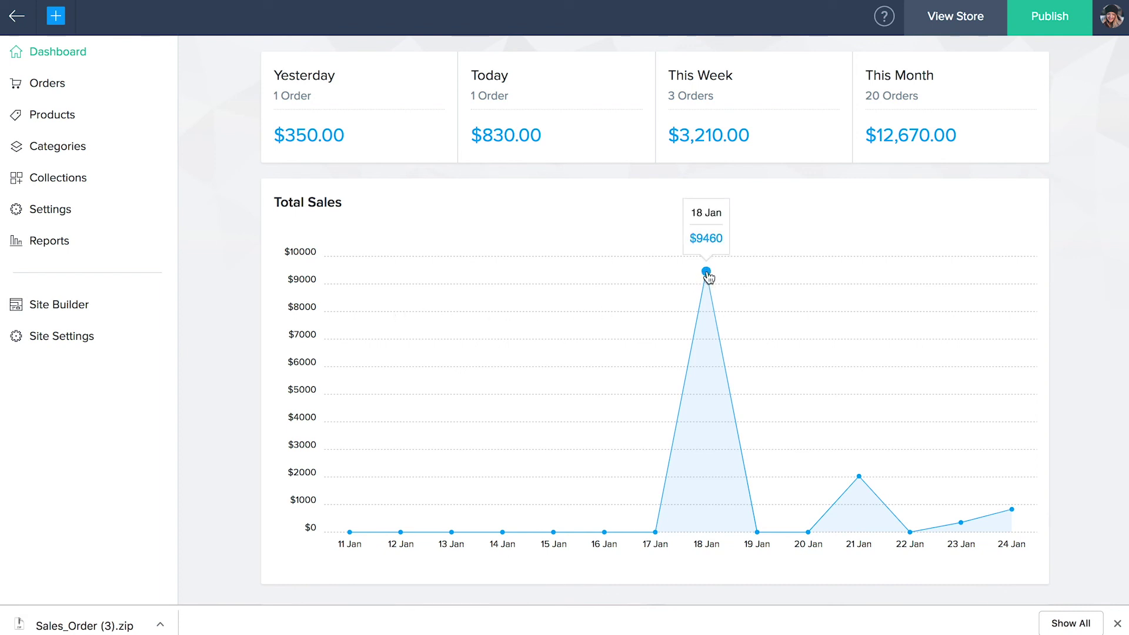
{"action": "scroll", "coordinate": [706, 275], "scroll_direction": "down", "scroll_amount": 7}
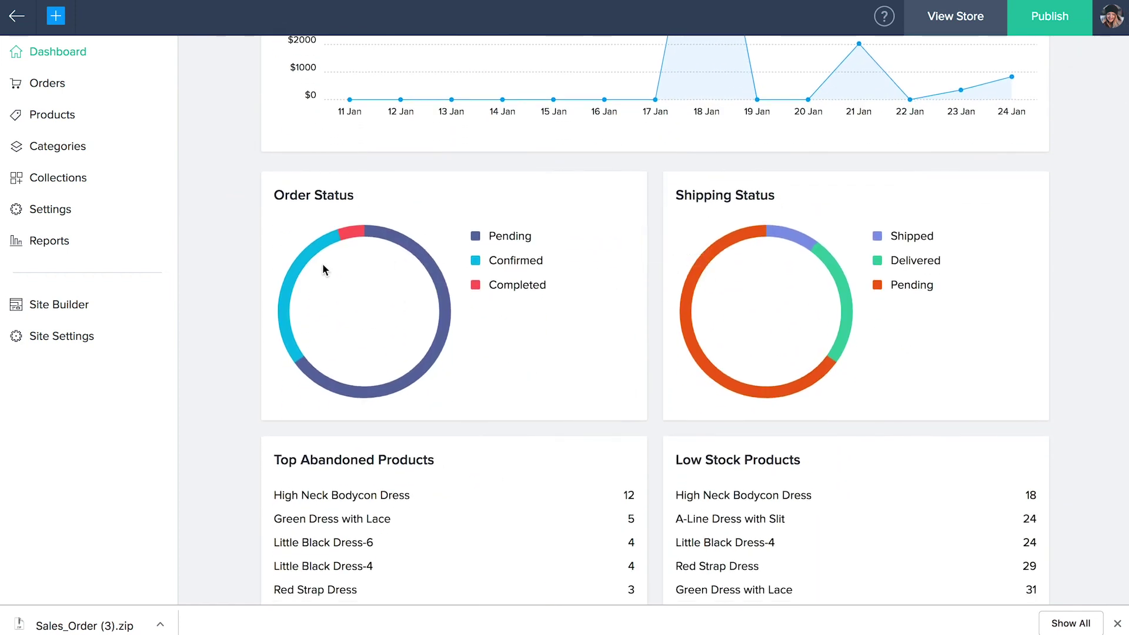
{"action": "mouse_move", "coordinate": [317, 257]}
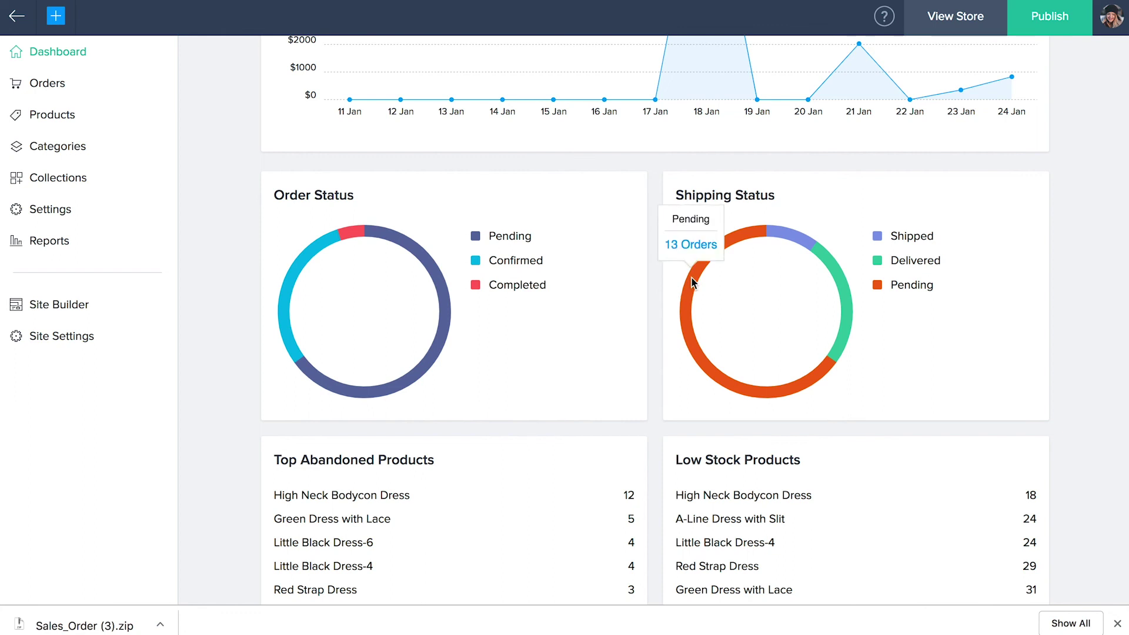
{"action": "scroll", "coordinate": [691, 277], "scroll_direction": "down", "scroll_amount": 4}
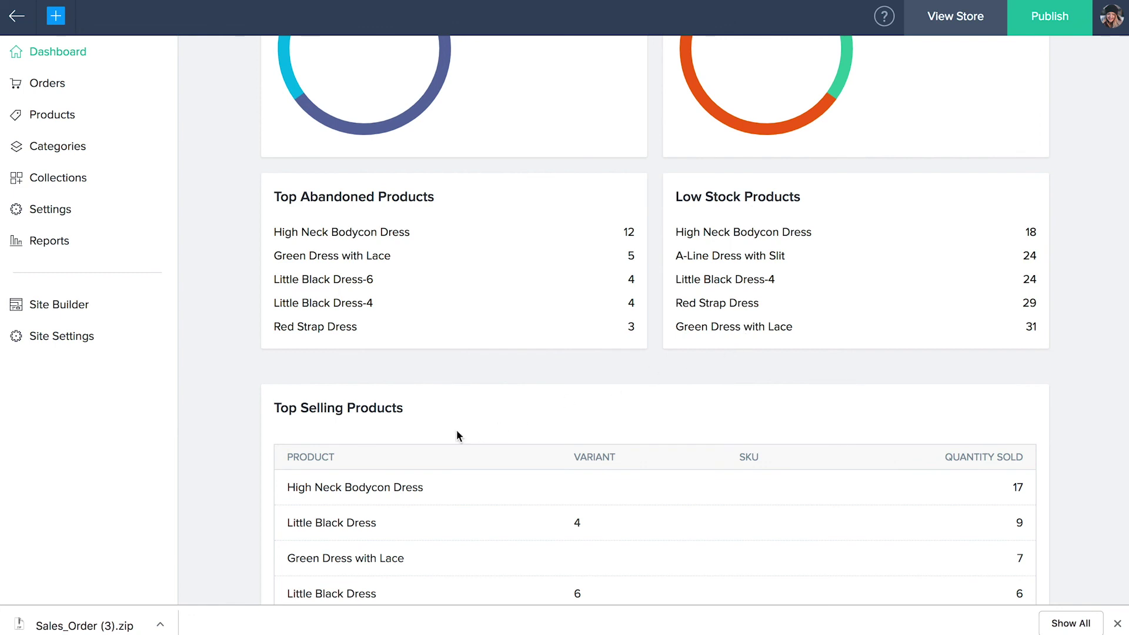
{"action": "scroll", "coordinate": [351, 420], "scroll_direction": "down", "scroll_amount": 3}
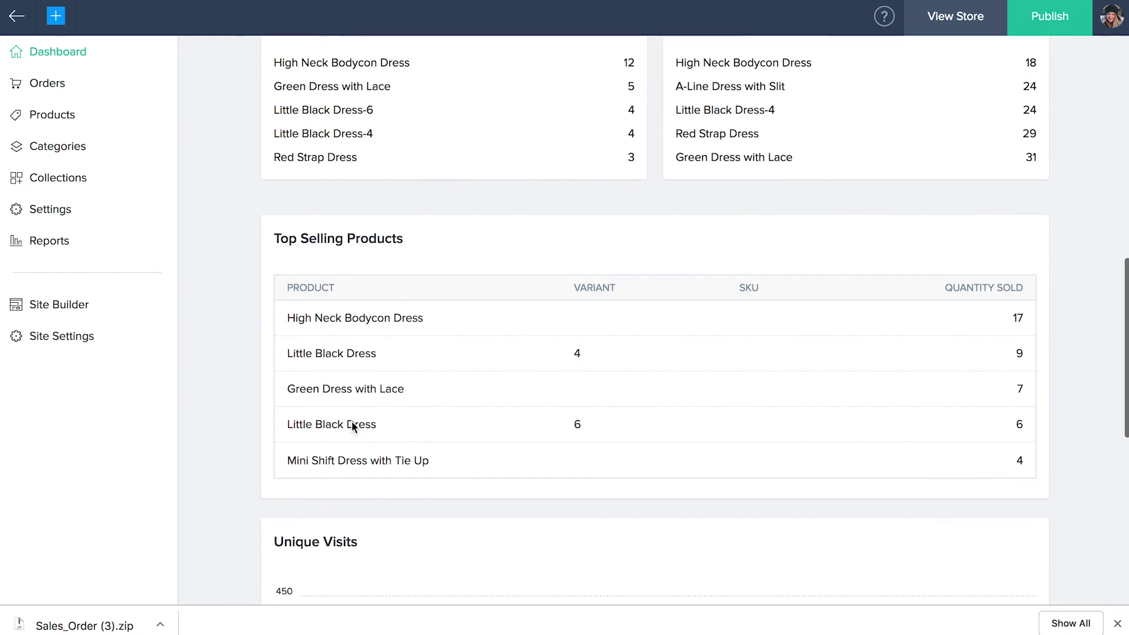
{"action": "scroll", "coordinate": [351, 422], "scroll_direction": "down", "scroll_amount": 6}
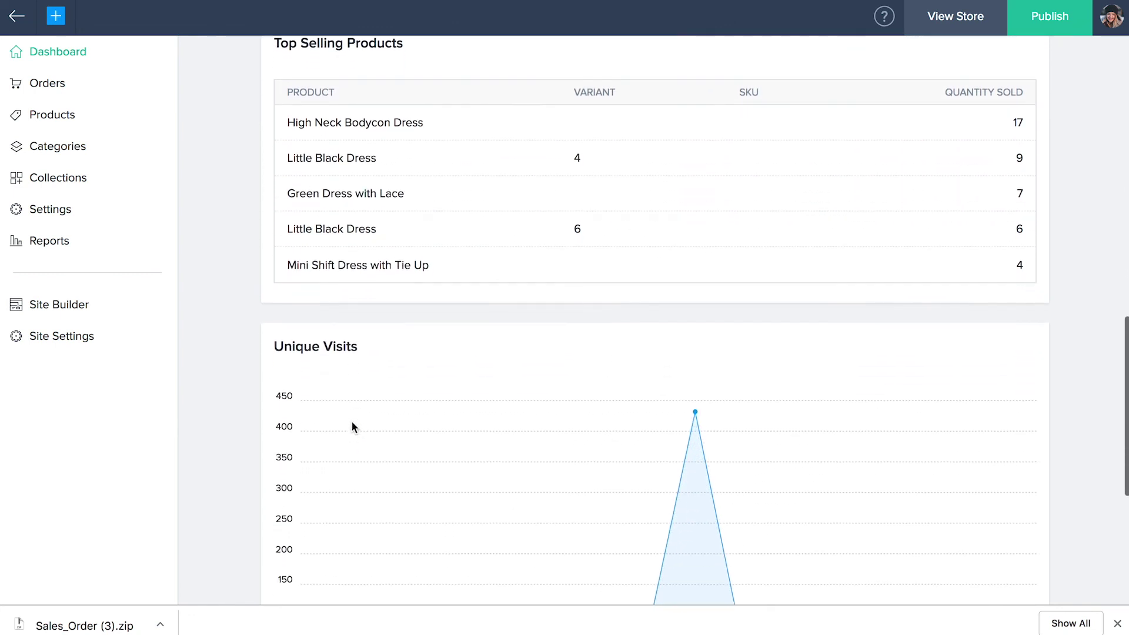
{"action": "scroll", "coordinate": [352, 426], "scroll_direction": "down", "scroll_amount": 1}
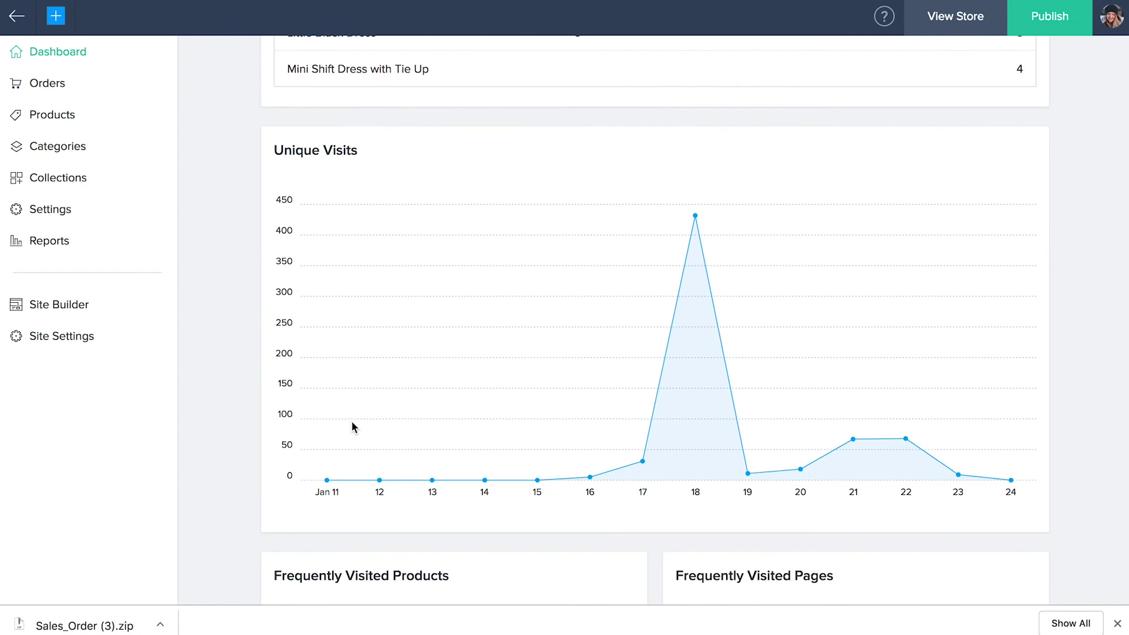
{"action": "mouse_move", "coordinate": [696, 217]}
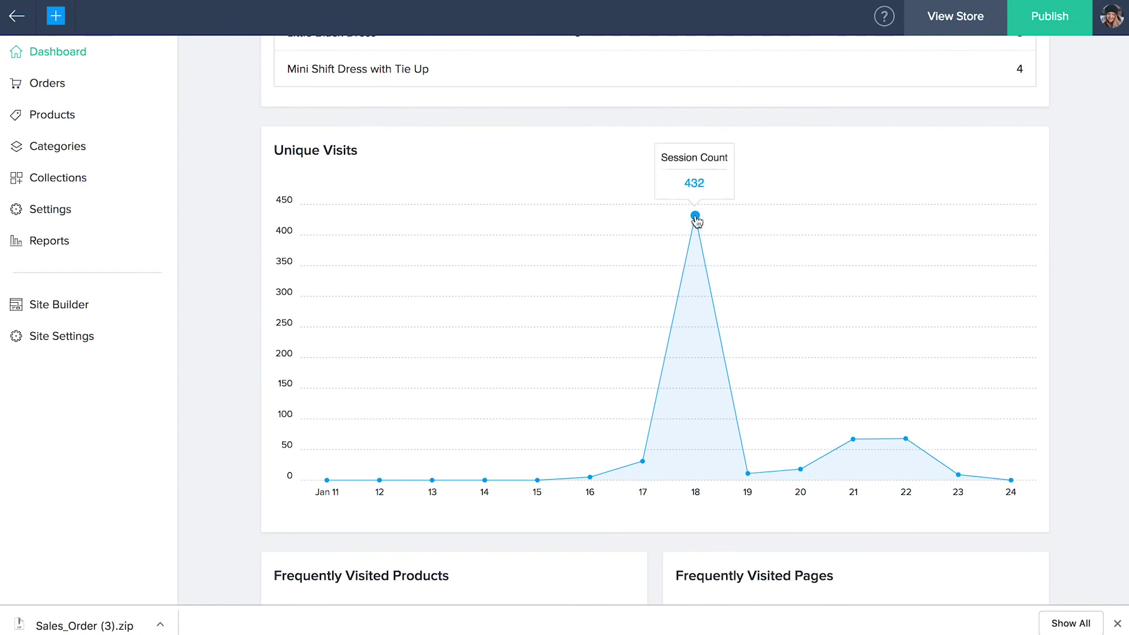
{"action": "scroll", "coordinate": [696, 219], "scroll_direction": "down", "scroll_amount": 3}
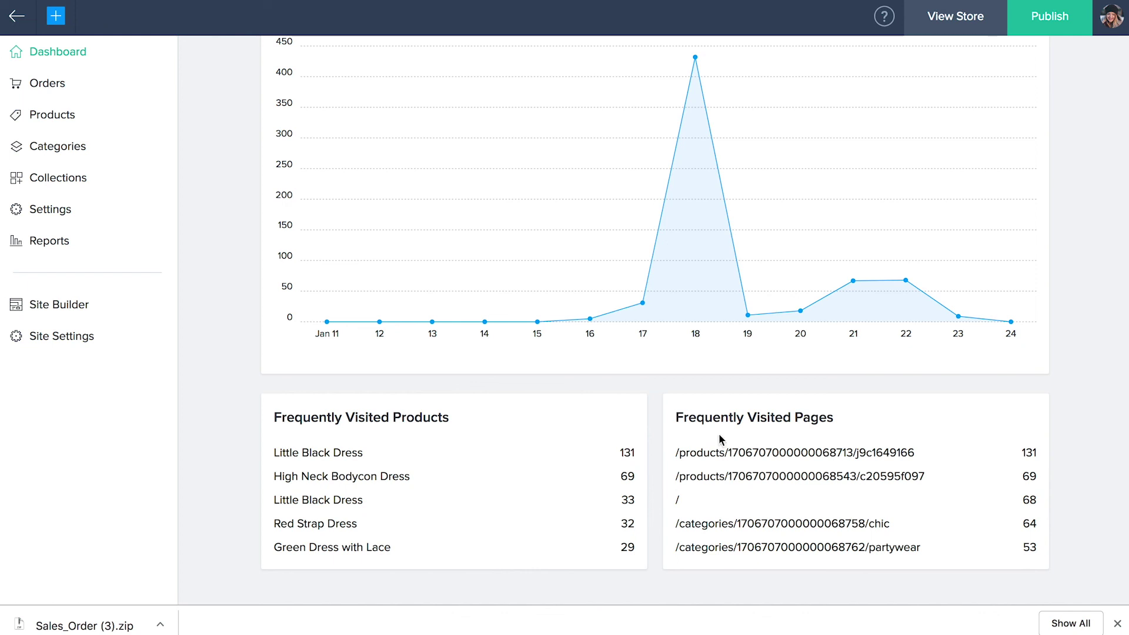
{"action": "left_click", "coordinate": [58, 252]}
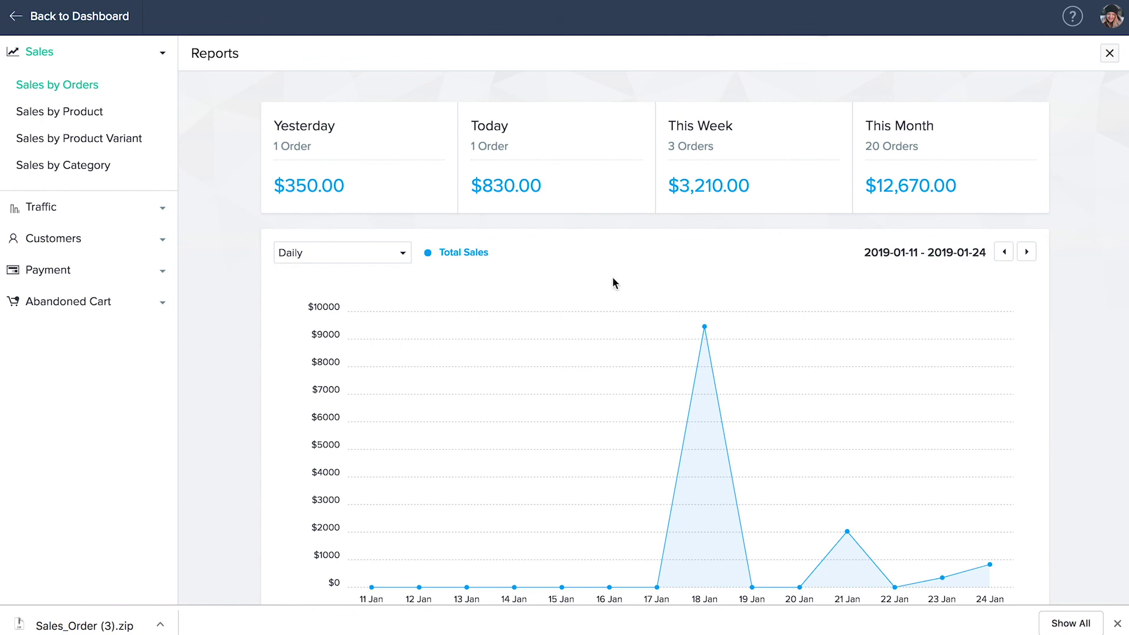
- Keep the Sales by Orders chart on Daily intervals, review its table, then show Sales by Product
{"action": "left_click", "coordinate": [400, 254]}
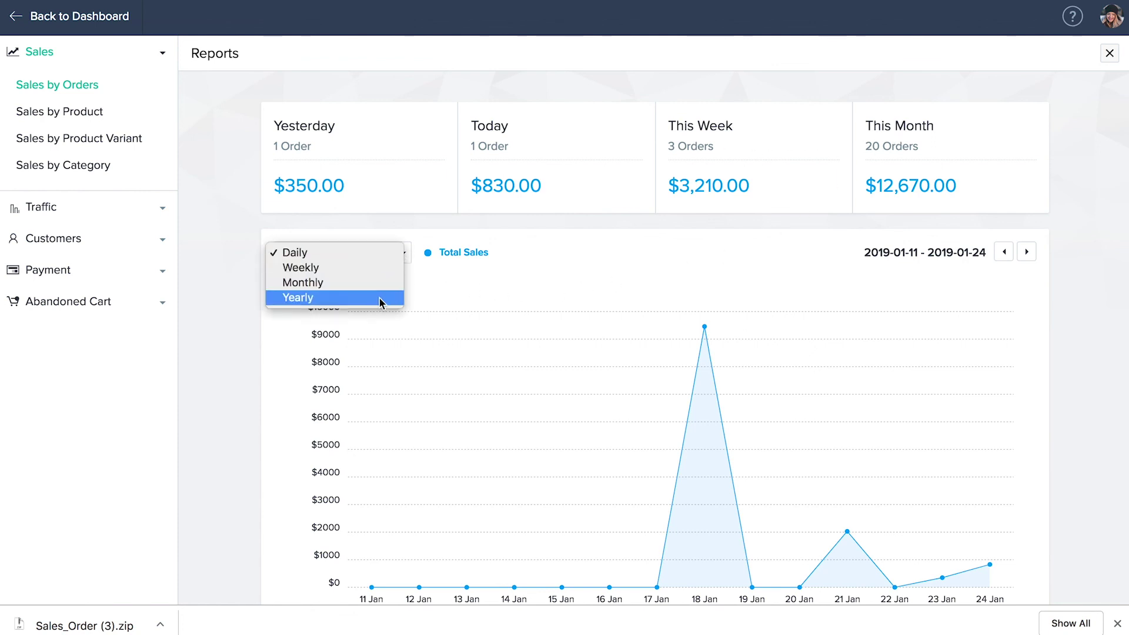
{"action": "left_click", "coordinate": [418, 297]}
{"action": "mouse_move", "coordinate": [704, 328]}
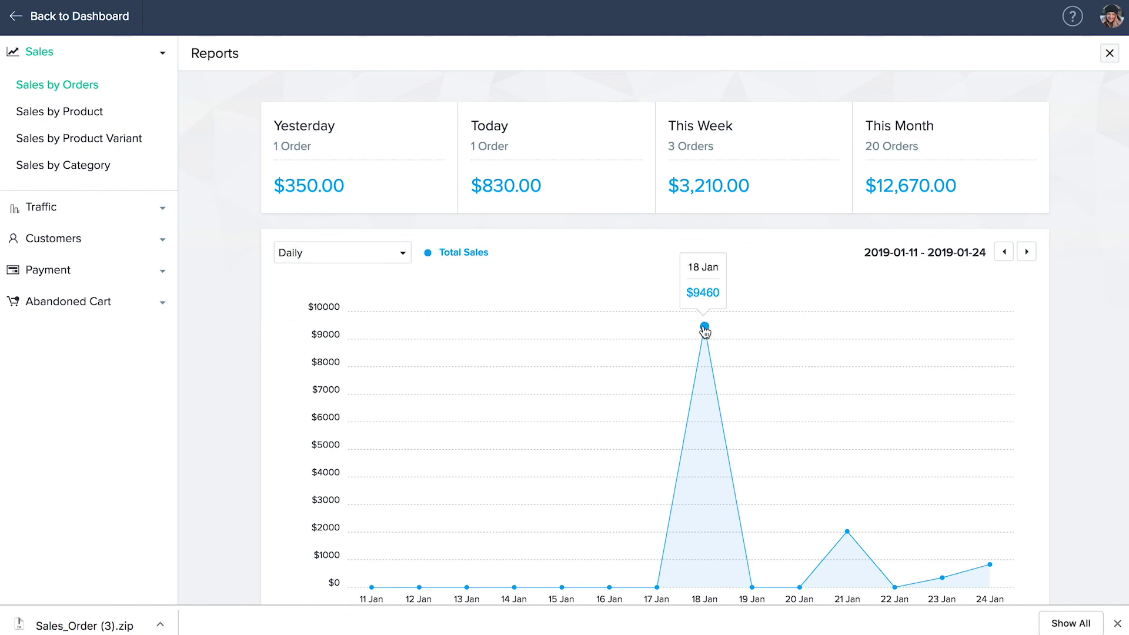
{"action": "scroll", "coordinate": [704, 329], "scroll_direction": "down", "scroll_amount": 9}
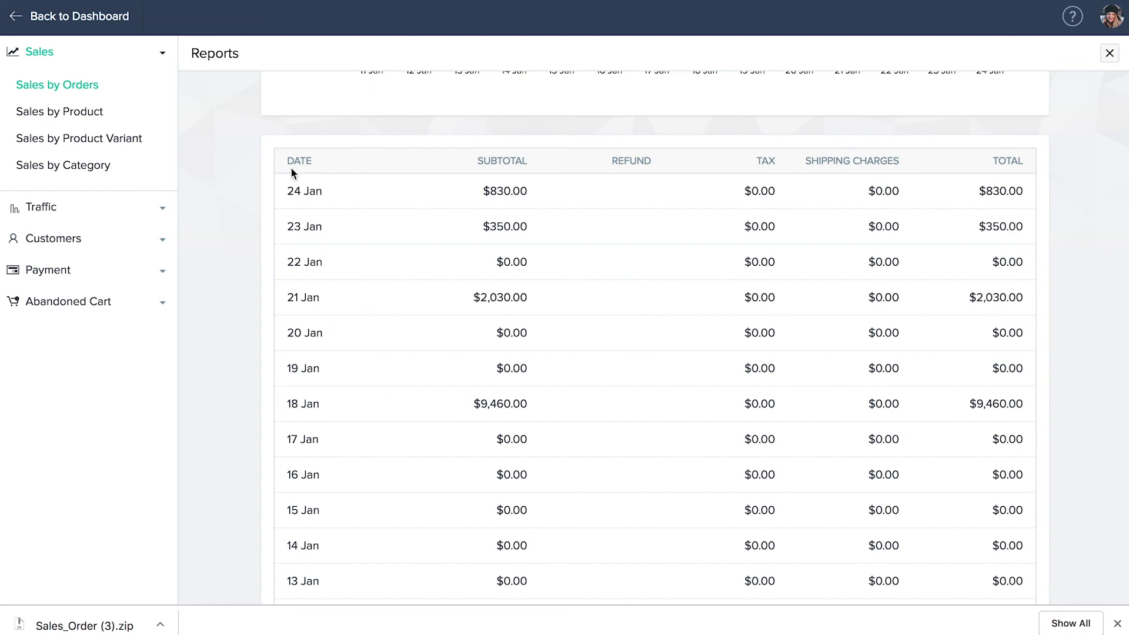
{"action": "left_click", "coordinate": [80, 117]}
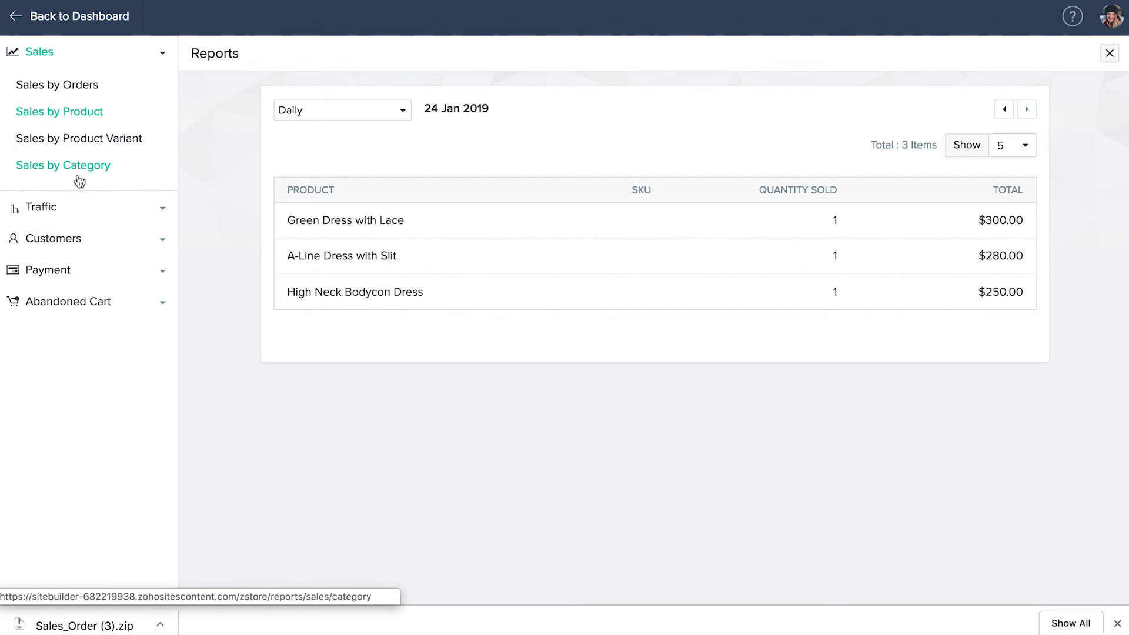
- Review the traffic reports: visits, visitor sources and visits per product
{"action": "left_click", "coordinate": [46, 222]}
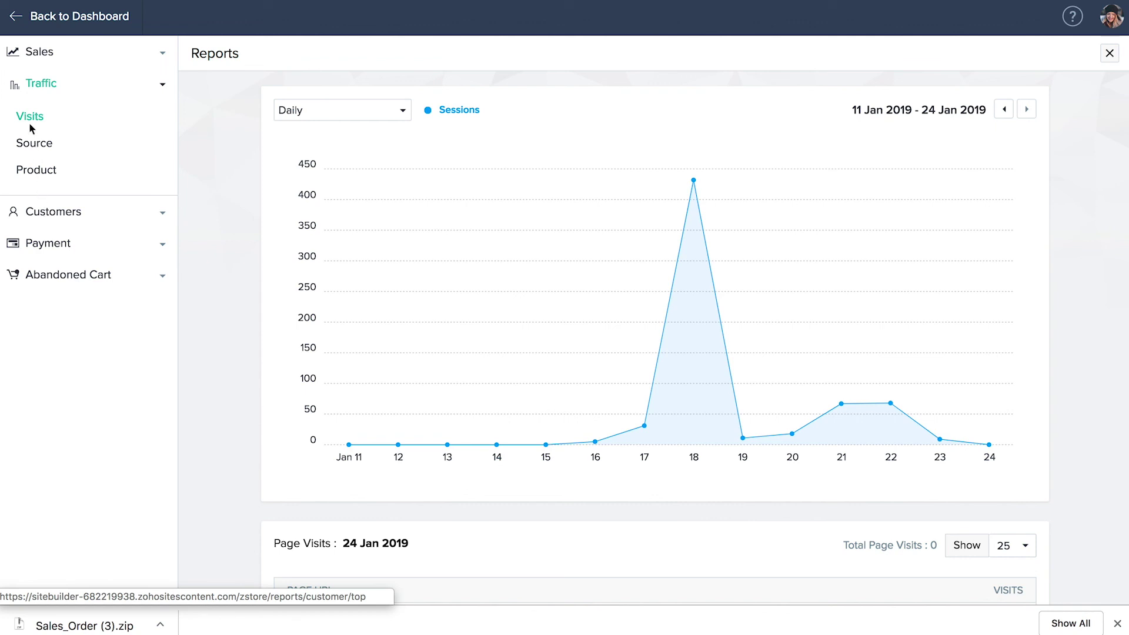
{"action": "left_click", "coordinate": [33, 148]}
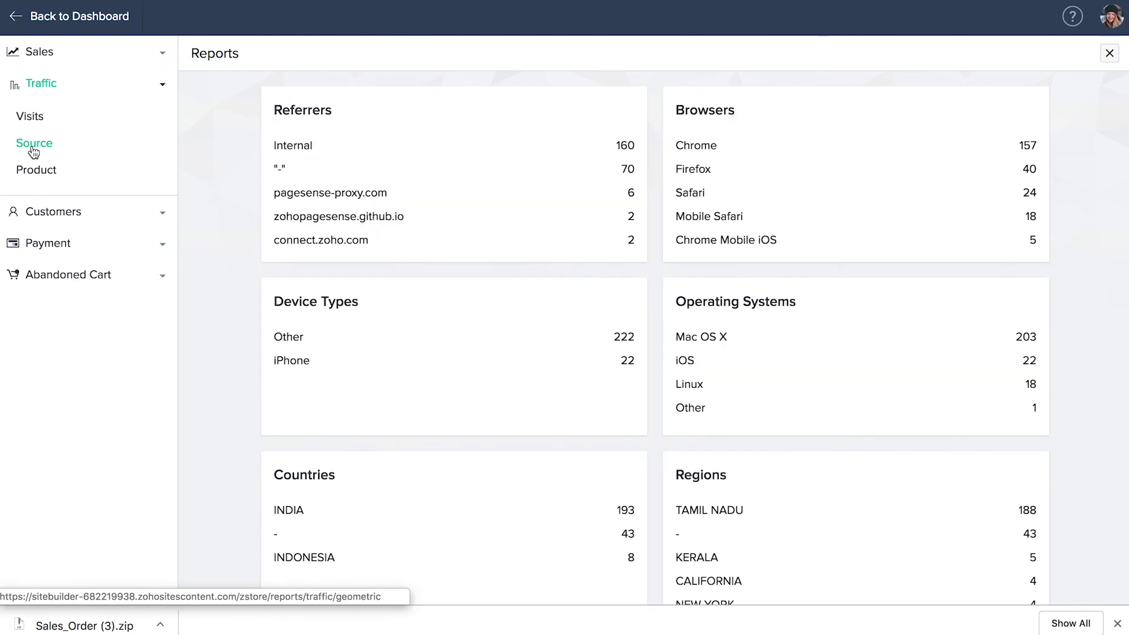
{"action": "left_click", "coordinate": [37, 174]}
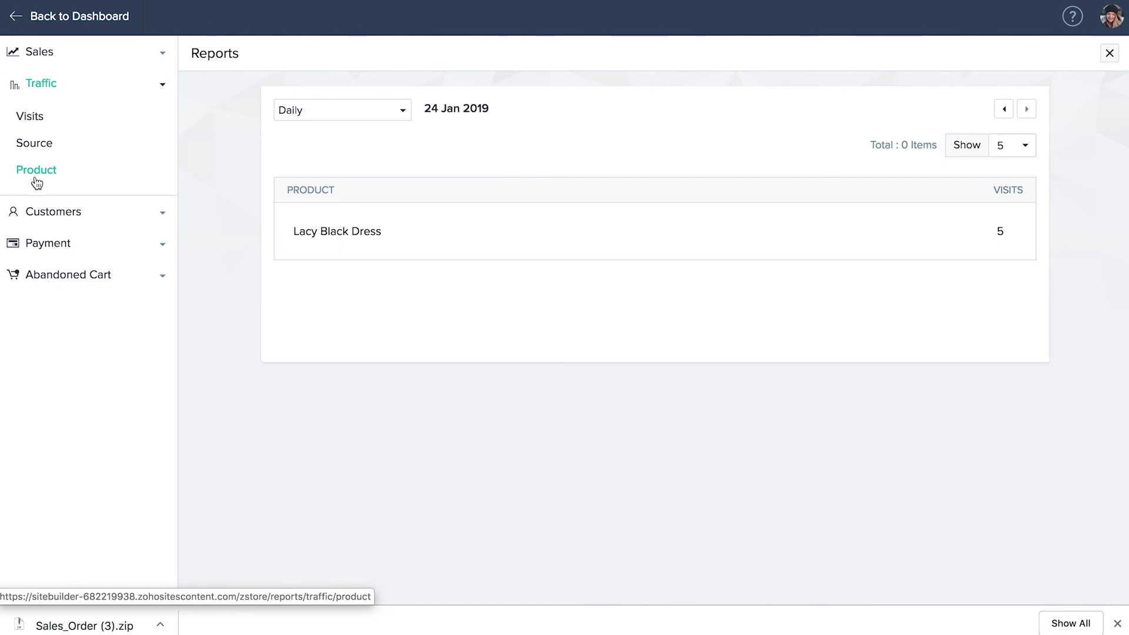
- Check top purchasers, failed payments without converting, and abandoned-cart products and customer details
{"action": "left_click", "coordinate": [52, 220]}
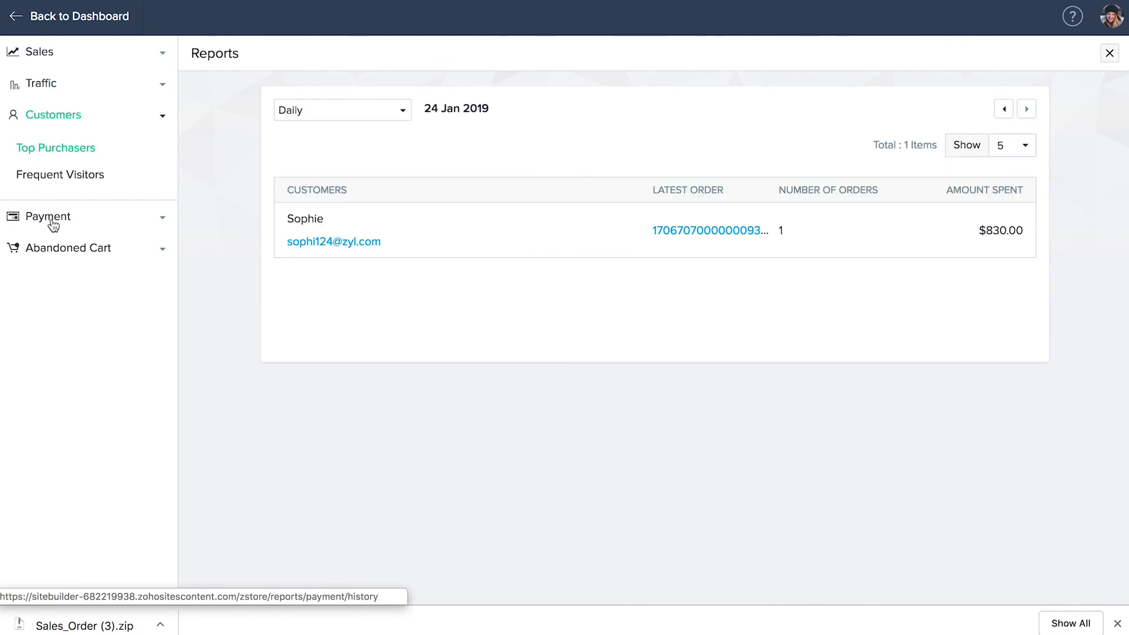
{"action": "left_click", "coordinate": [53, 221]}
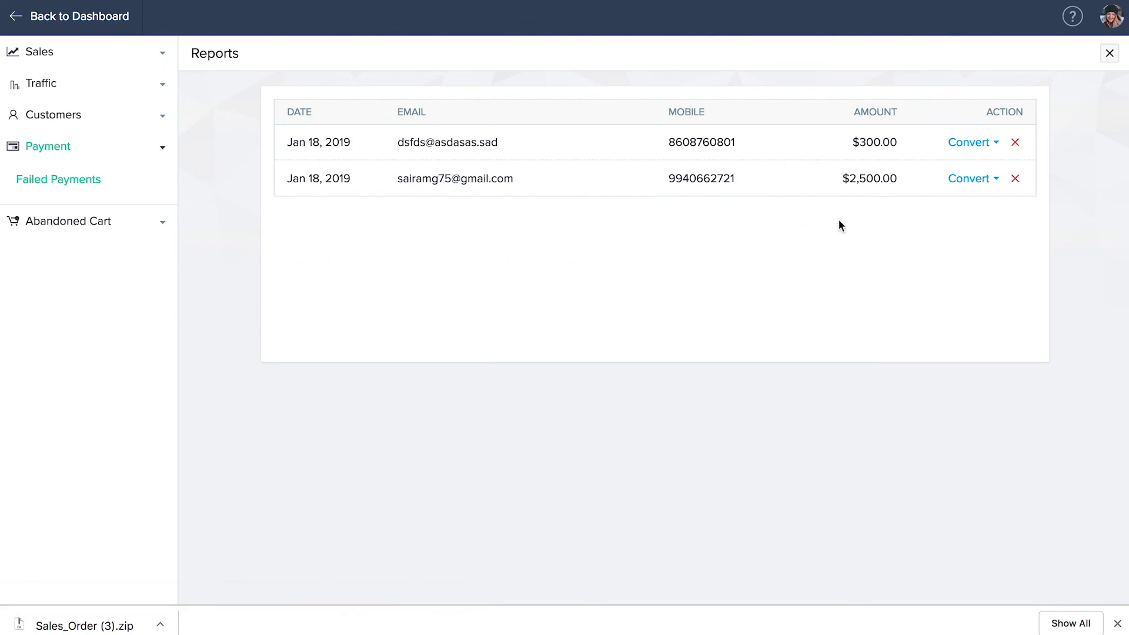
{"action": "left_click", "coordinate": [958, 150]}
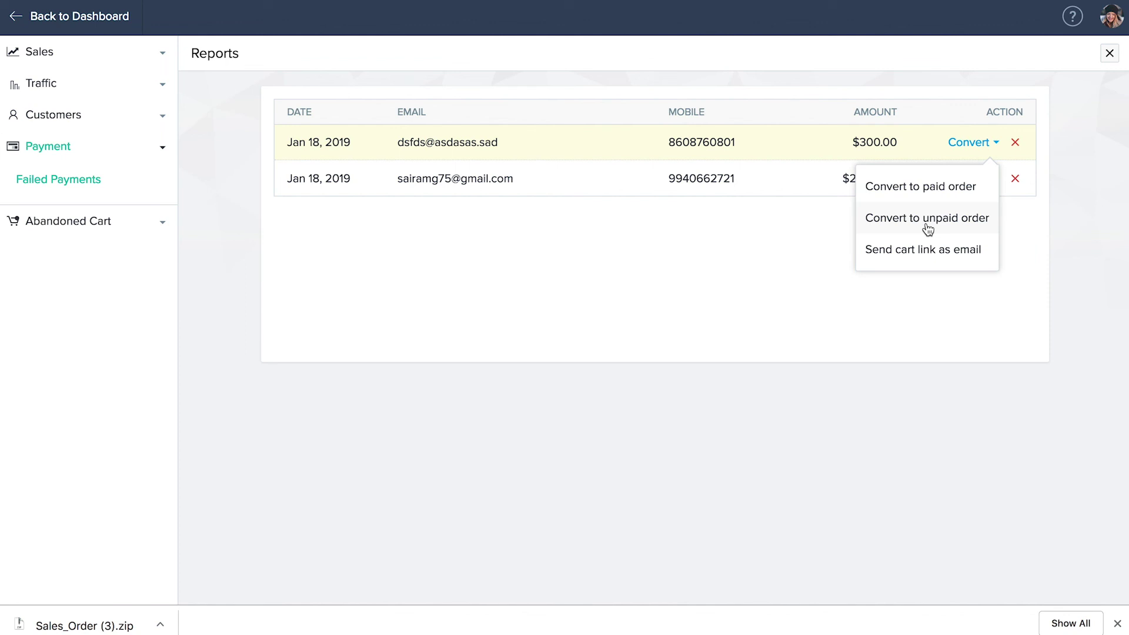
{"action": "left_click", "coordinate": [926, 270]}
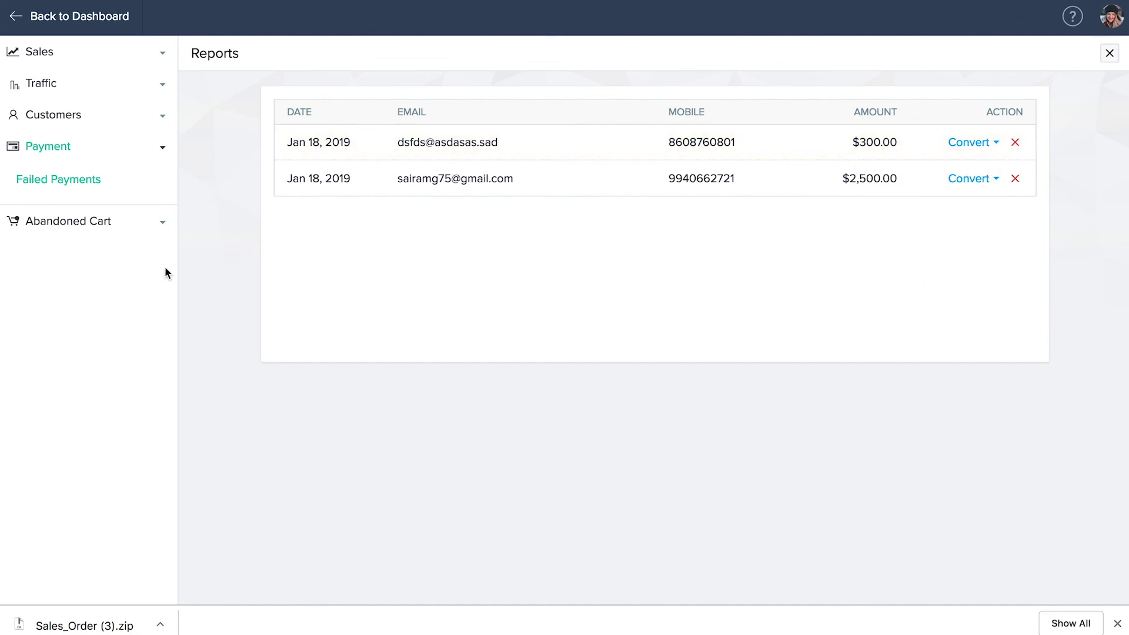
{"action": "left_click", "coordinate": [76, 230]}
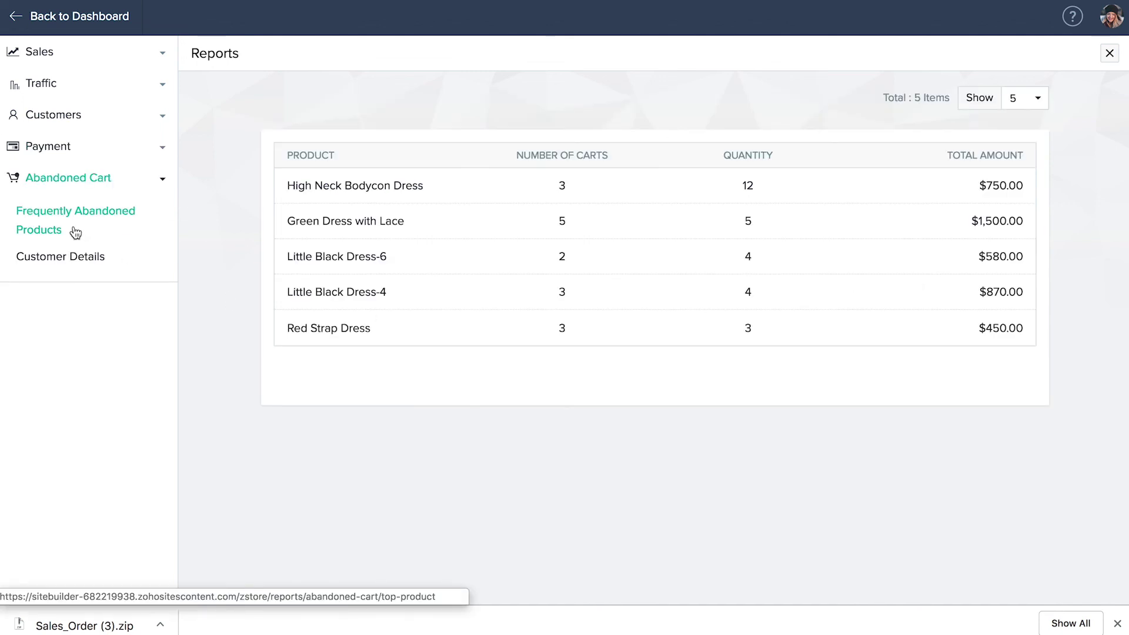
{"action": "left_click", "coordinate": [63, 260]}
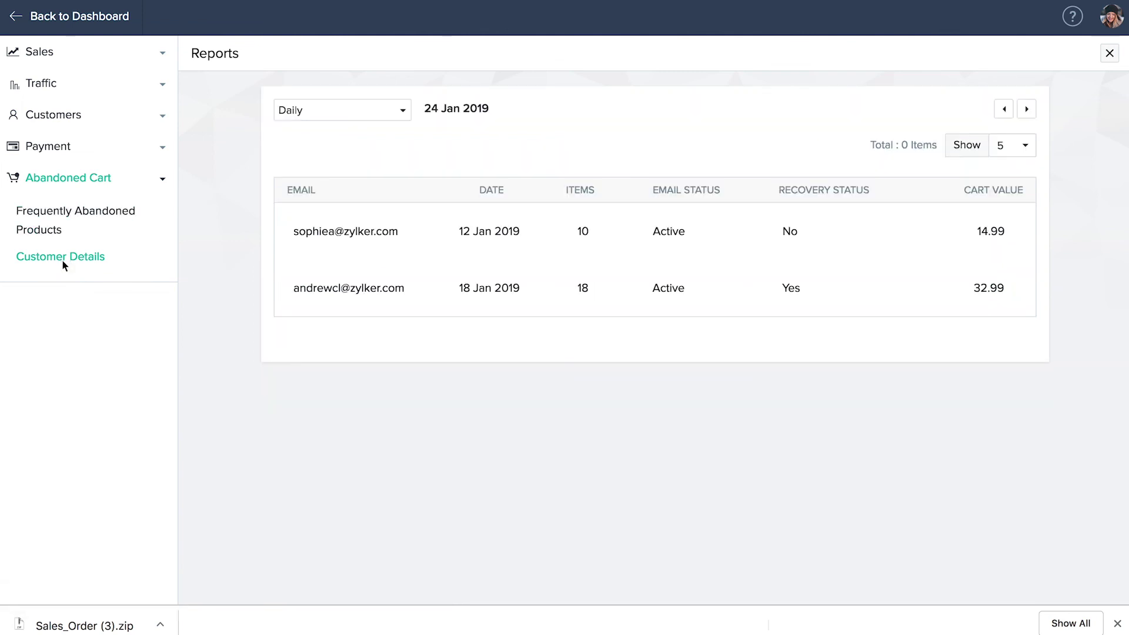